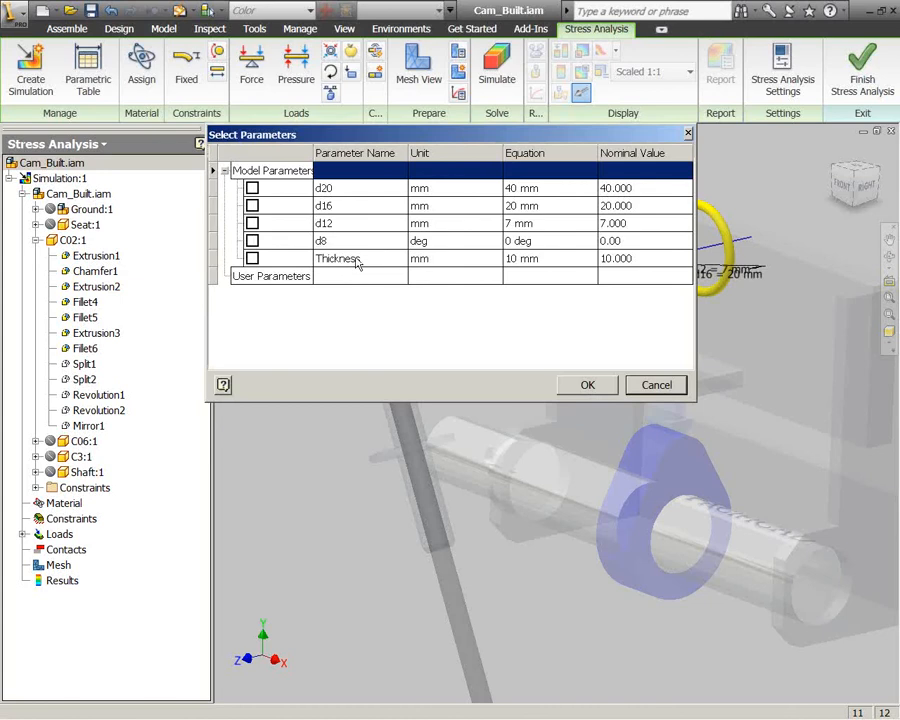
Step: Include the Thickness model parameter of C02's Extrusion2 as a parameter for the parametric study
{"action": "left_click", "coordinate": [252, 259]}
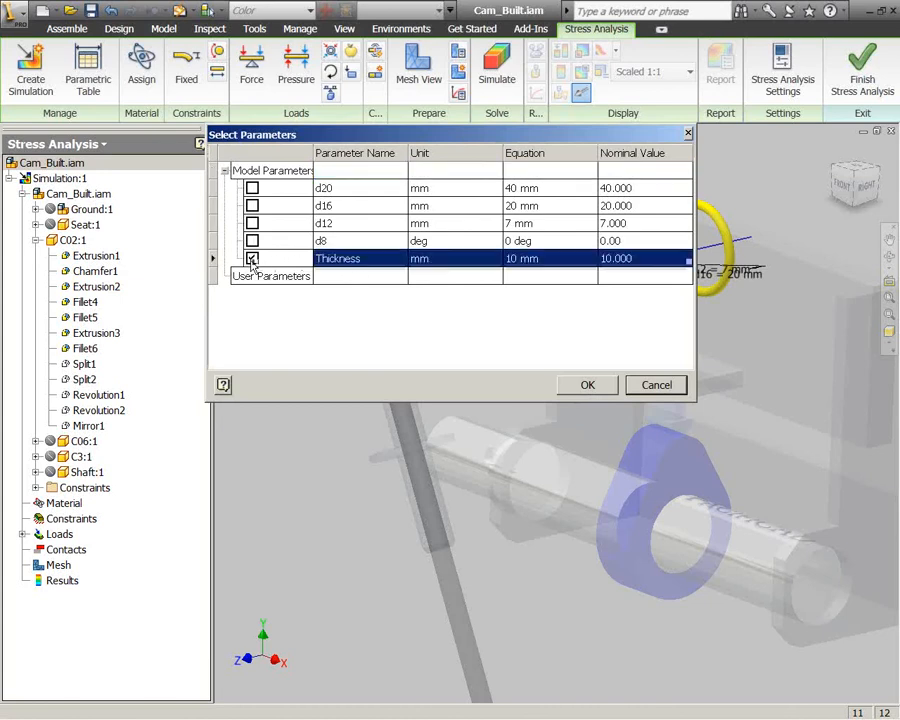
{"action": "left_click", "coordinate": [588, 387]}
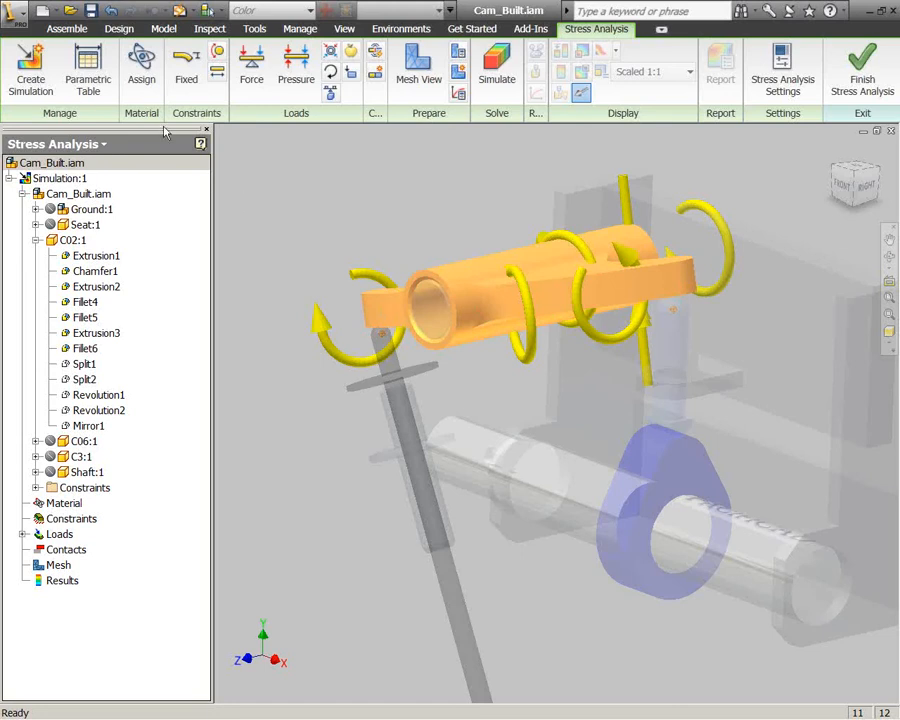
Step: Add a Mass design constraint to the parametric table and set its constraint type to Minimize
{"action": "left_click", "coordinate": [86, 68]}
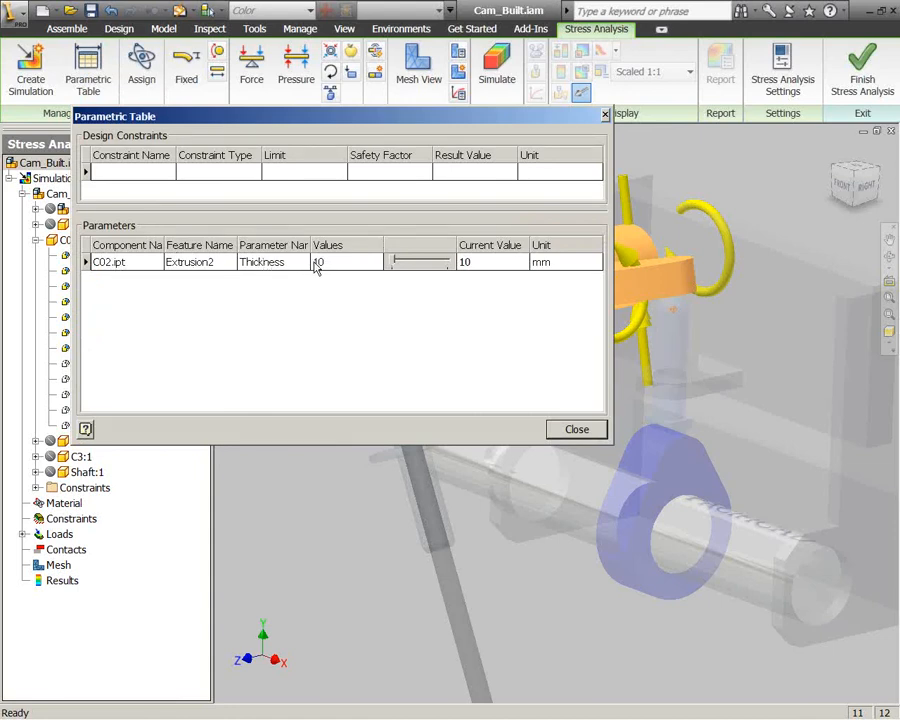
{"action": "right_click", "coordinate": [131, 175]}
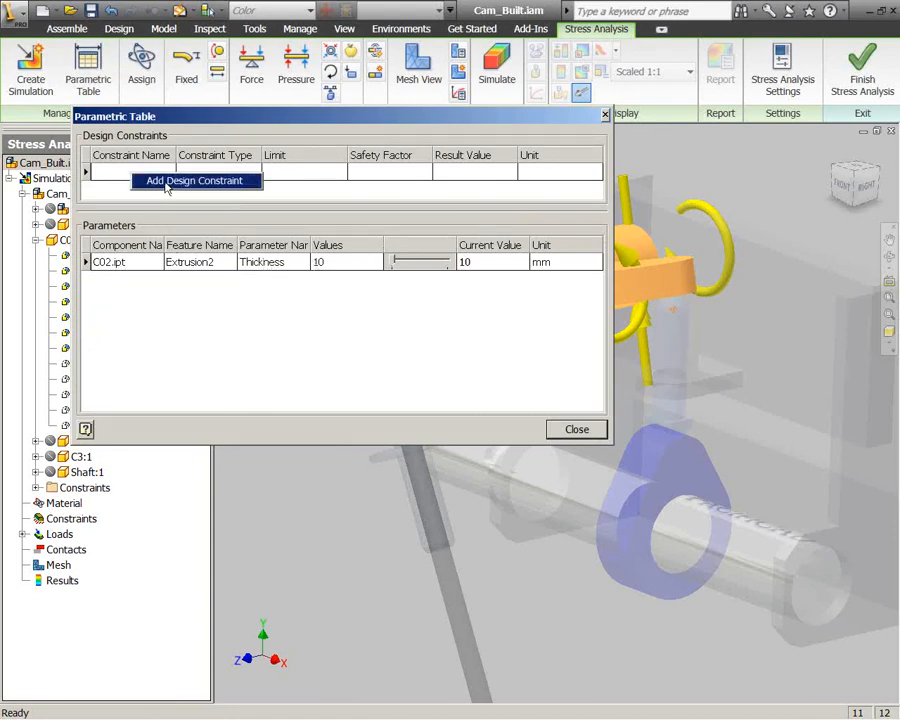
{"action": "left_click", "coordinate": [166, 184]}
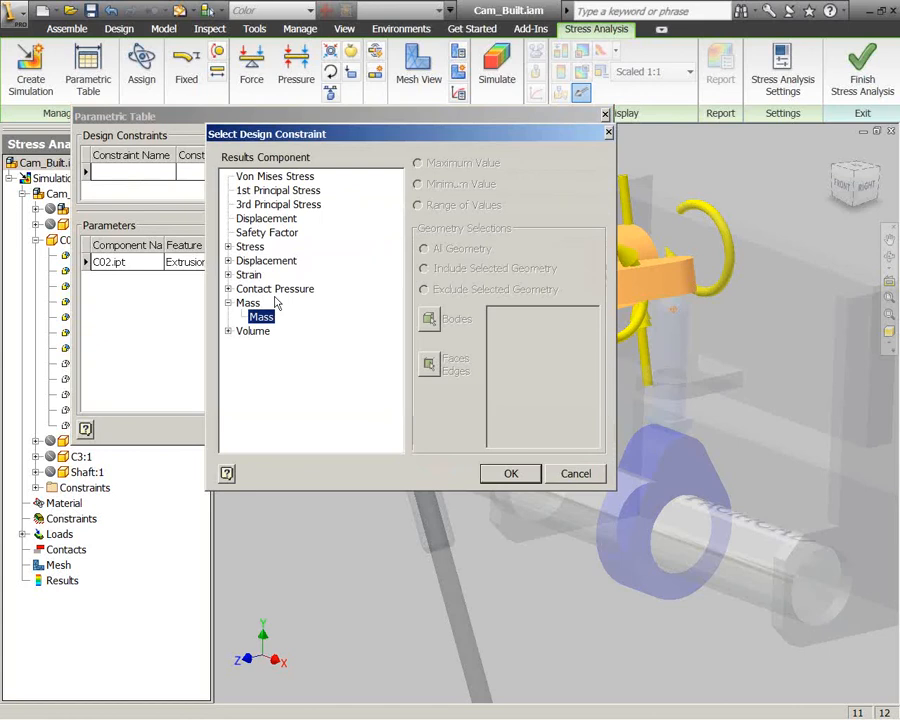
{"action": "left_click", "coordinate": [510, 473]}
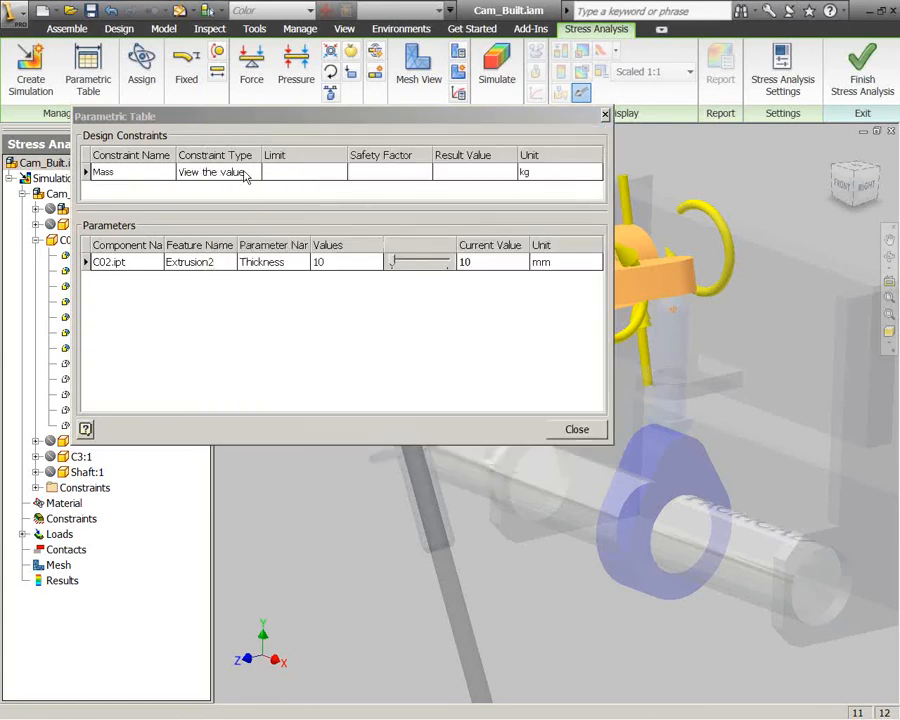
{"action": "left_click", "coordinate": [252, 174]}
{"action": "left_click", "coordinate": [252, 174]}
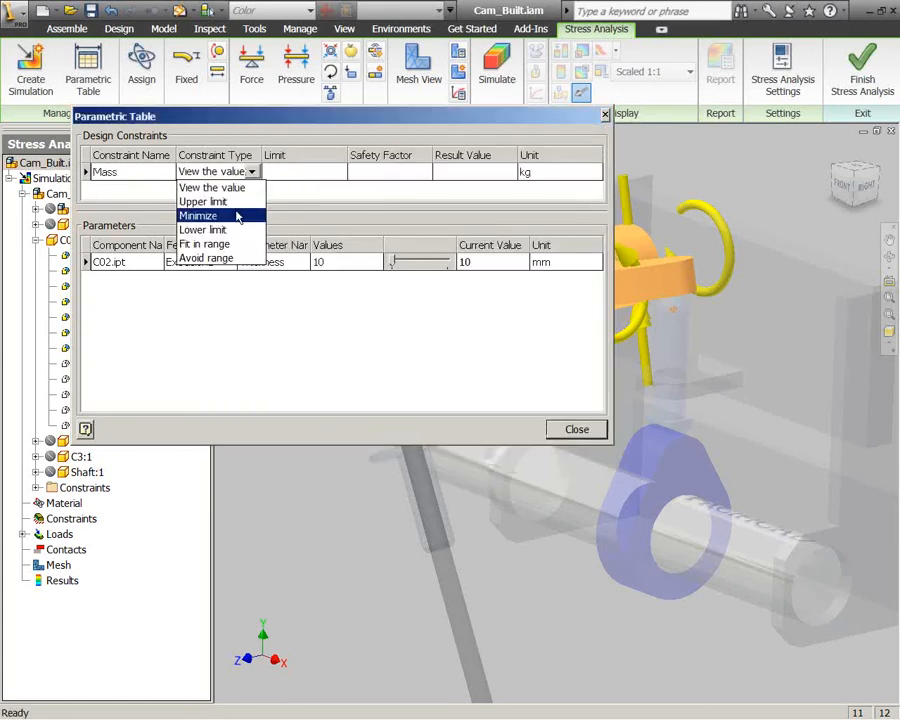
{"action": "left_click", "coordinate": [234, 213]}
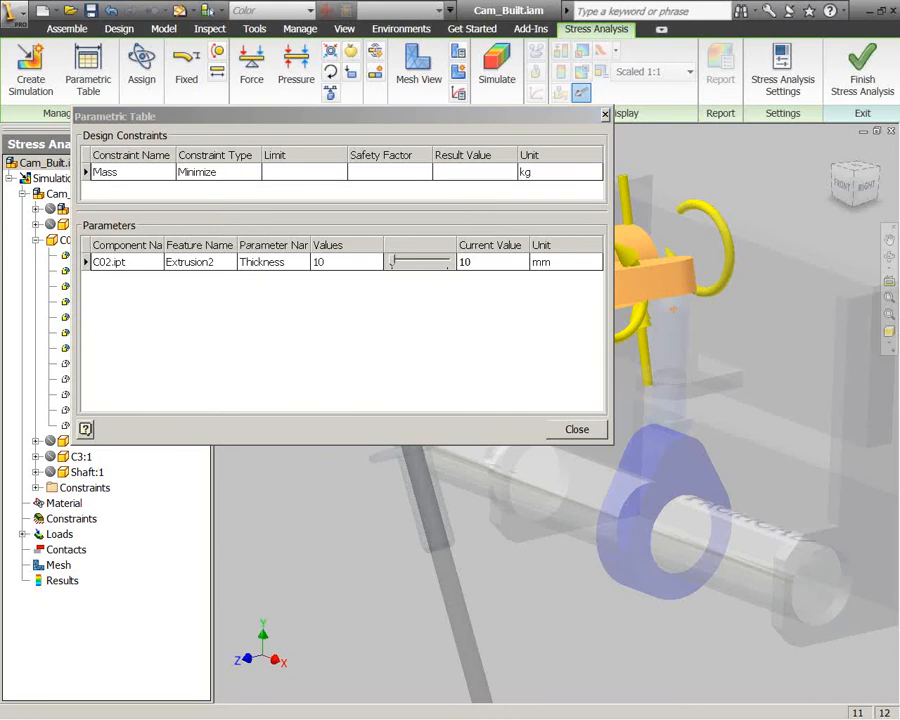
Step: Add a design constraint for the maximum value of Equivalent Strain over all geometry
{"action": "right_click", "coordinate": [222, 178]}
{"action": "left_click", "coordinate": [286, 184]}
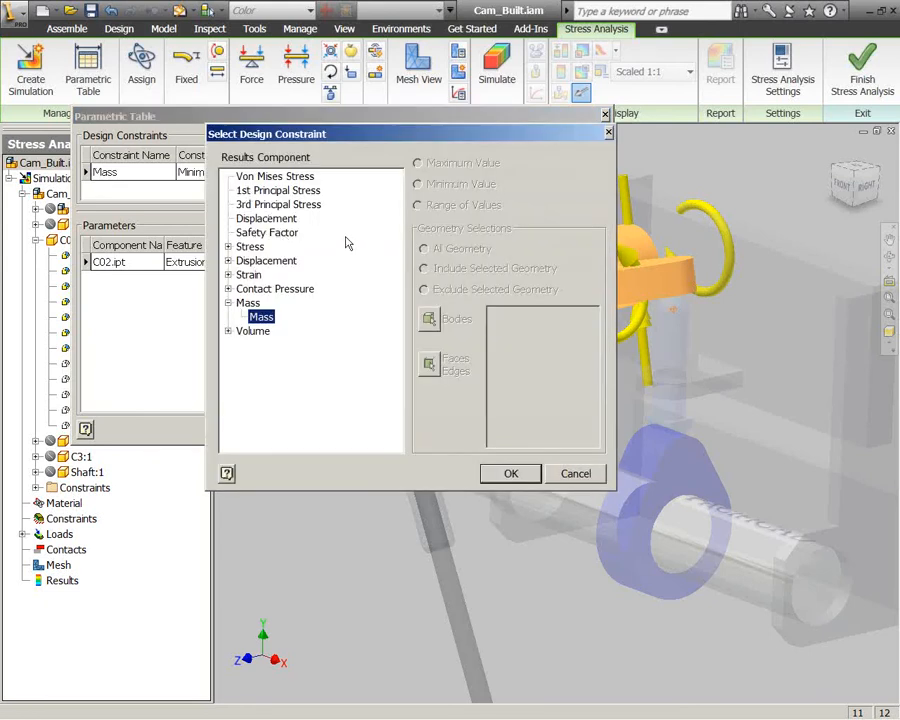
{"action": "left_click", "coordinate": [248, 275]}
{"action": "double_click", "coordinate": [248, 276]}
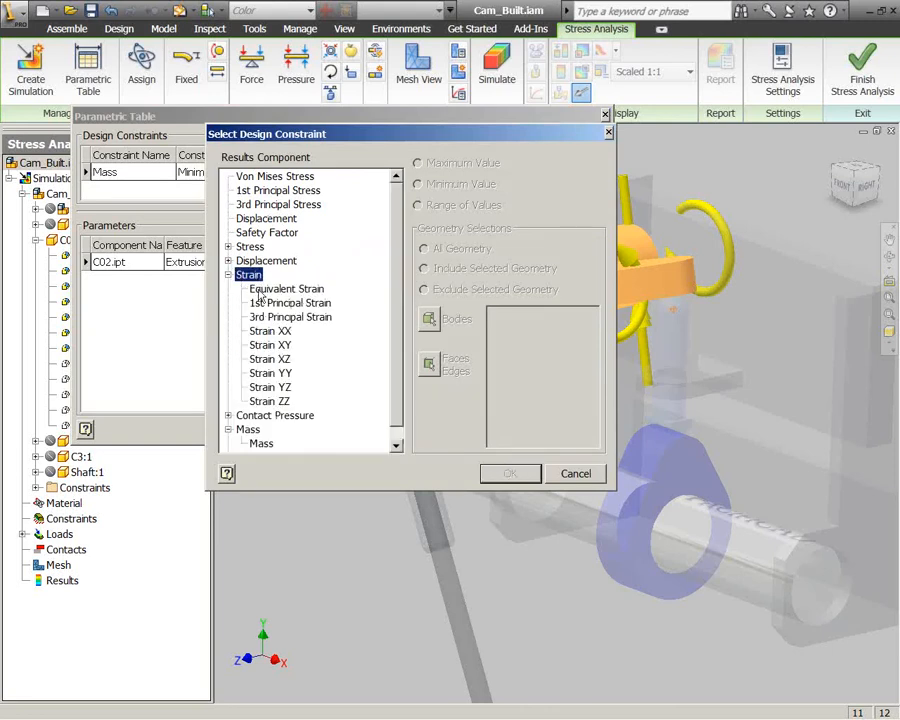
{"action": "left_click", "coordinate": [265, 289]}
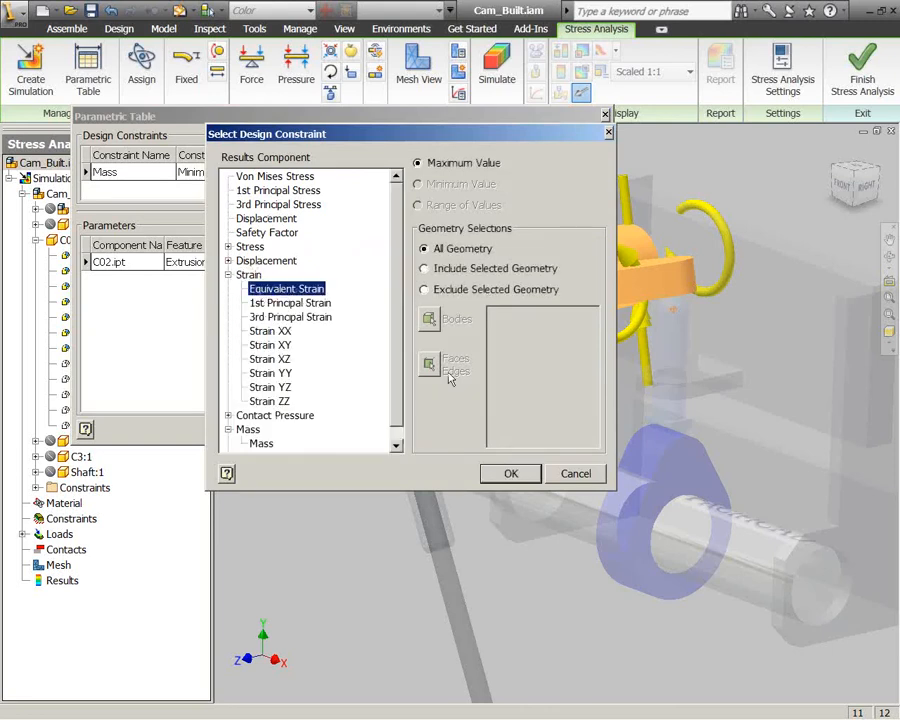
{"action": "left_click", "coordinate": [509, 476]}
Step: Make the equivalent strain constraint an Upper limit with a limit value of 0.0015
{"action": "left_click", "coordinate": [246, 192]}
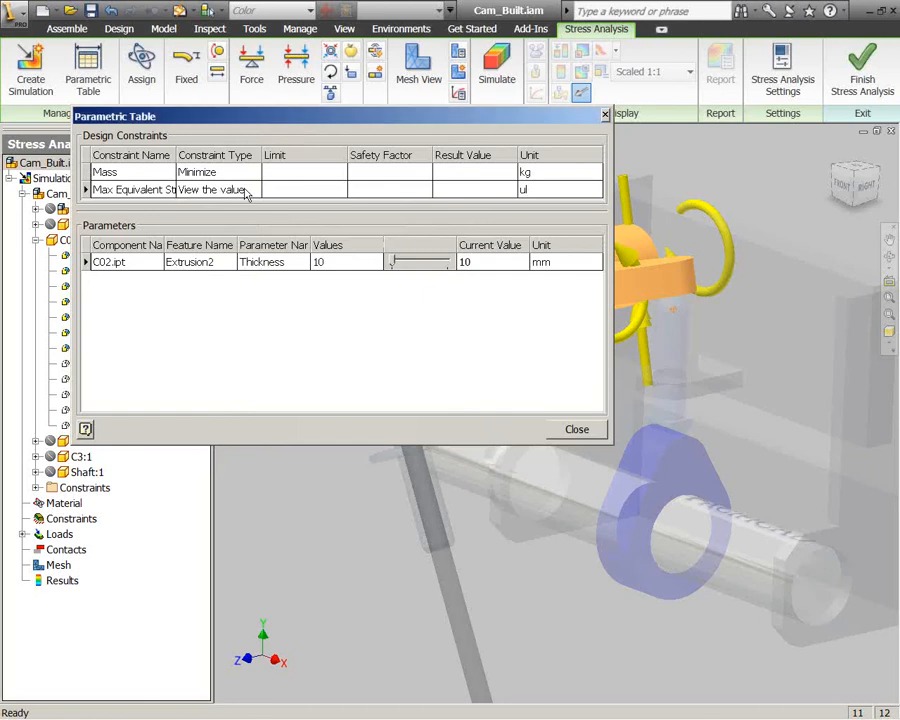
{"action": "left_click", "coordinate": [254, 190]}
{"action": "left_click", "coordinate": [250, 218]}
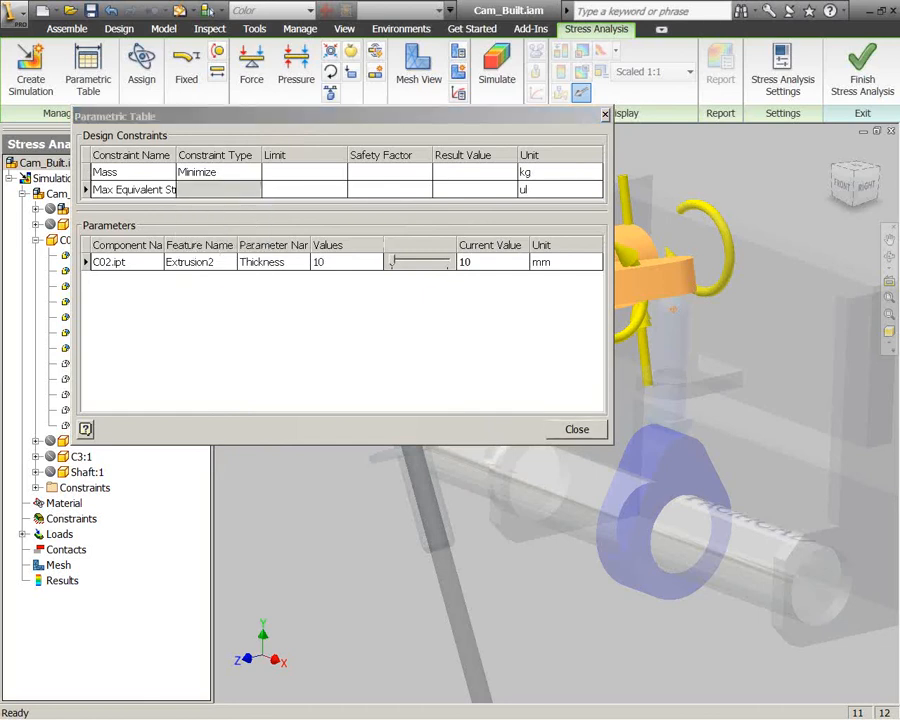
{"action": "left_click", "coordinate": [296, 189]}
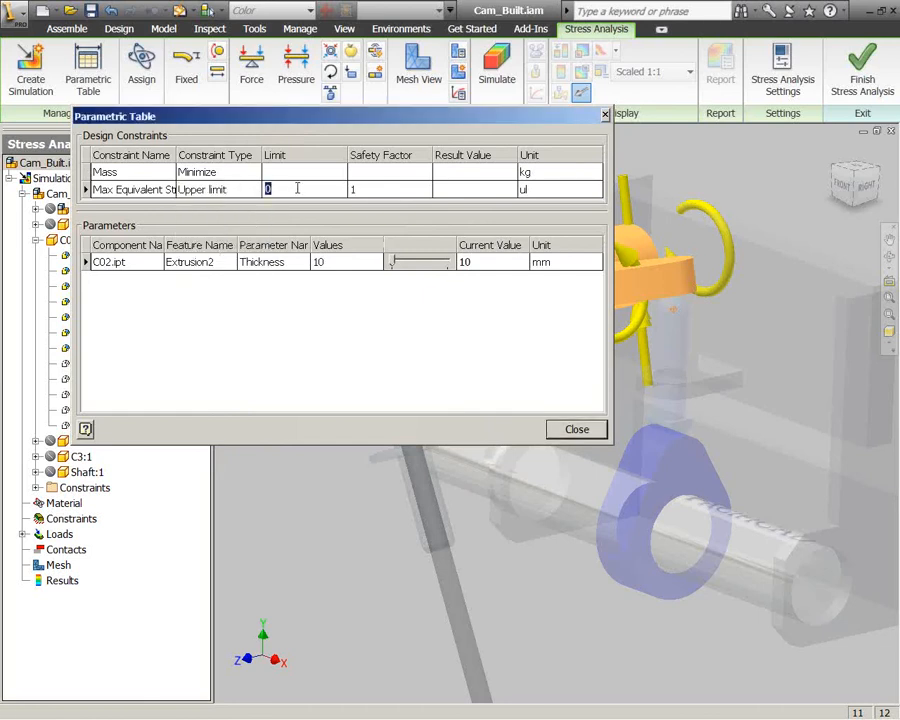
{"action": "type", "text": ".0015"}
{"action": "key", "text": "Tab"}
Step: Enter 3,5,10 as the Thickness parameter's values and close the parametric table
{"action": "left_click", "coordinate": [317, 263]}
{"action": "left_click", "coordinate": [321, 262]}
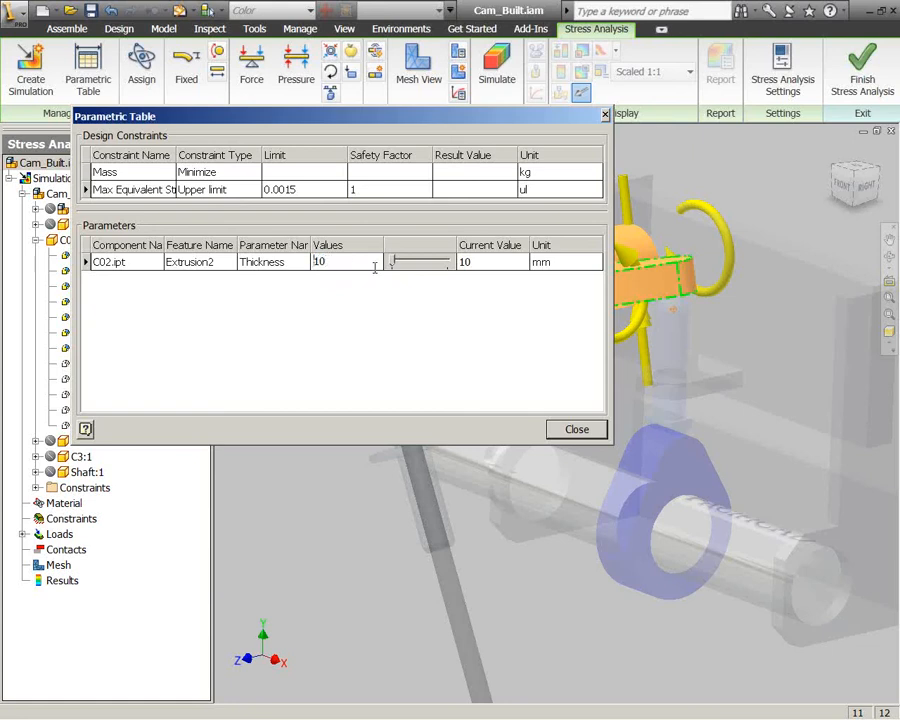
{"action": "type", "text": "3,5,"}
{"action": "left_click", "coordinate": [566, 430]}
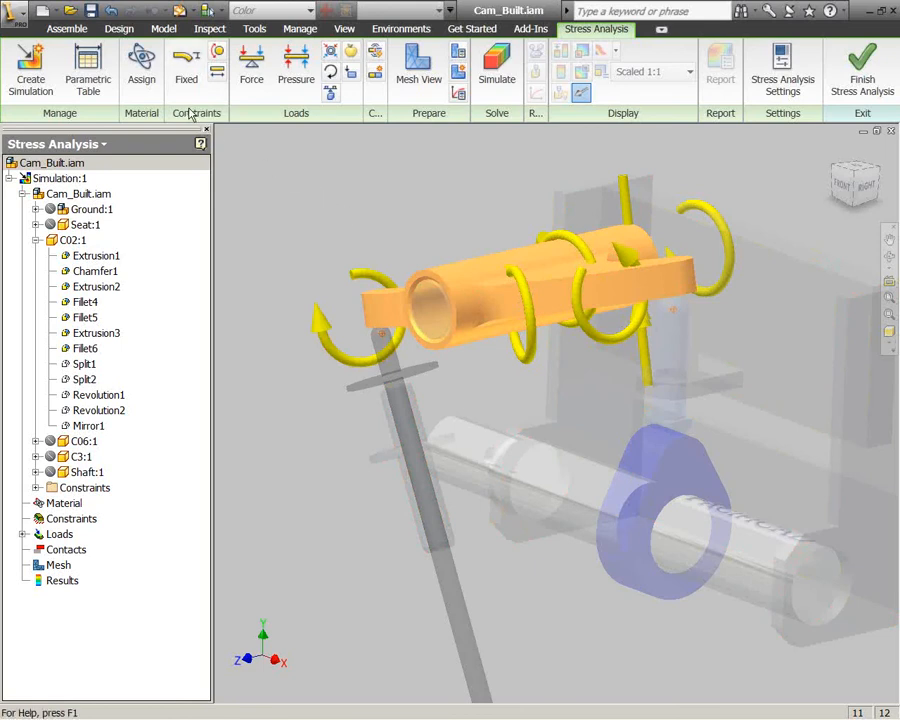
Step: Examine the override materials available for component C02:1 in the material assignments
{"action": "left_click", "coordinate": [142, 78]}
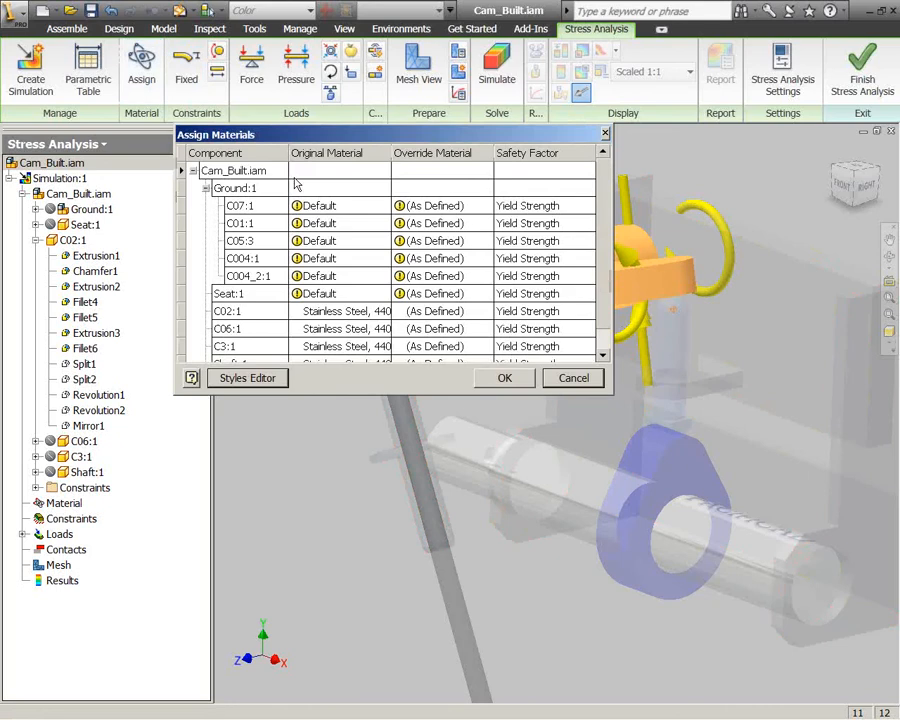
{"action": "left_click", "coordinate": [460, 313]}
{"action": "left_click", "coordinate": [483, 311]}
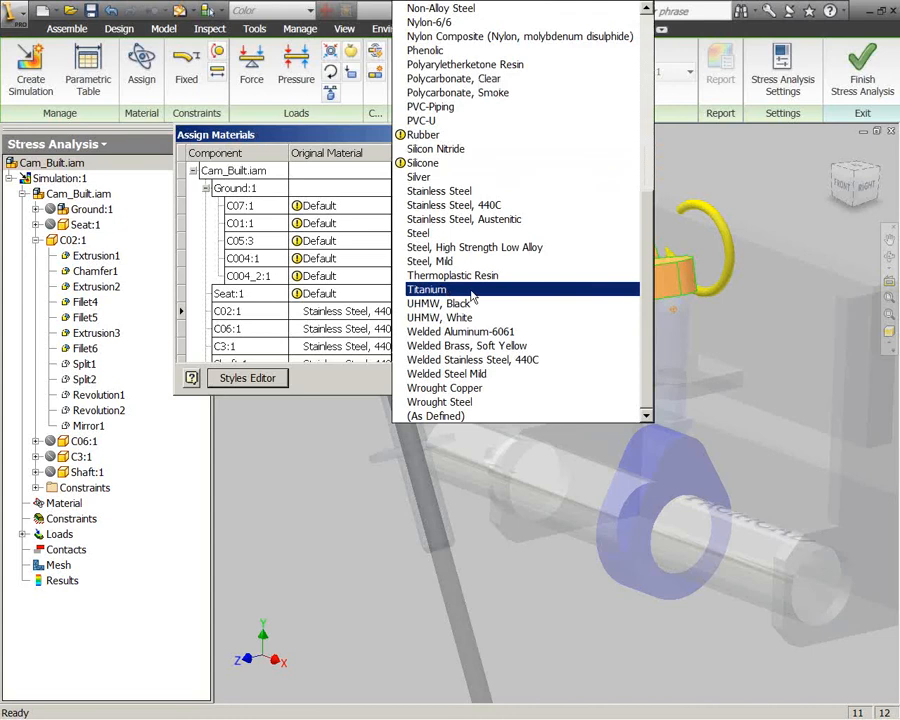
{"action": "left_click", "coordinate": [348, 378]}
{"action": "left_click", "coordinate": [501, 380]}
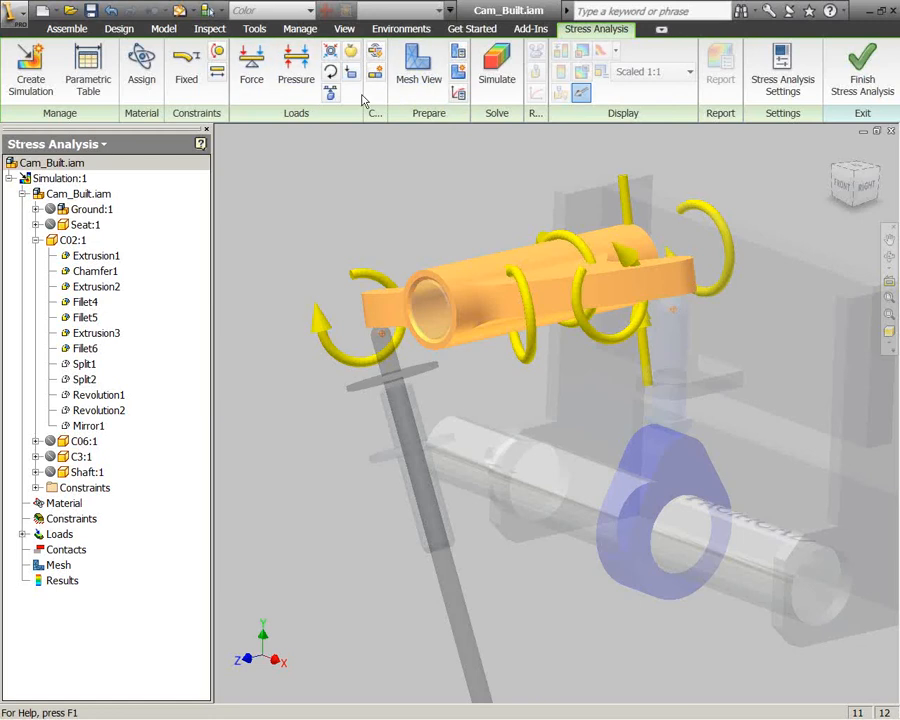
Step: Show the mesh view and set the convergence settings' maximum number of h refinements to 3
{"action": "left_click", "coordinate": [418, 72]}
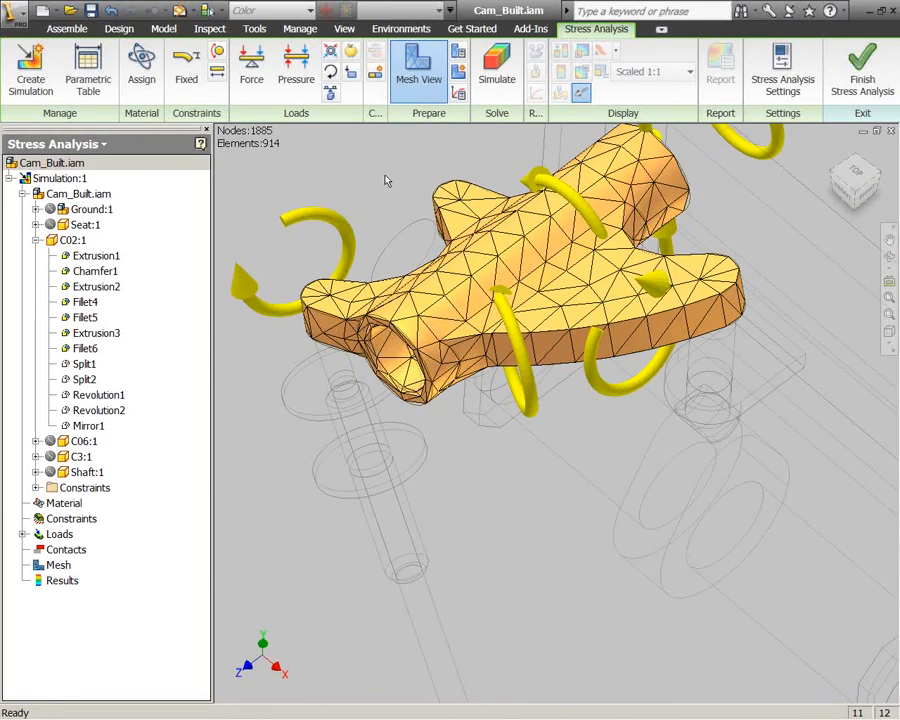
{"action": "middle_click_drag", "start_coordinate": [396, 185], "coordinate": [385, 239]}
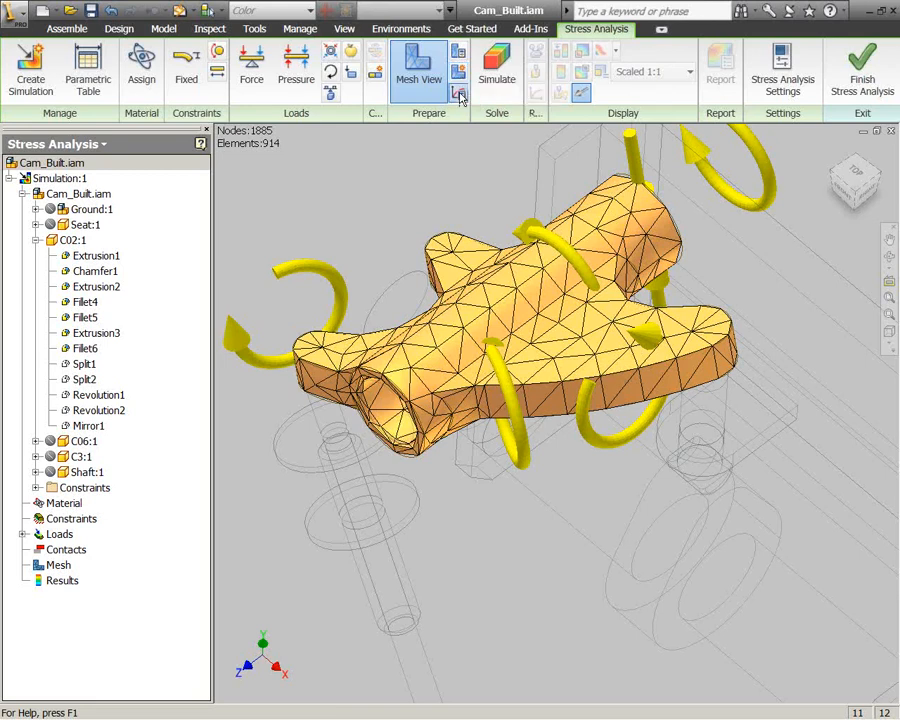
{"action": "left_click", "coordinate": [460, 94]}
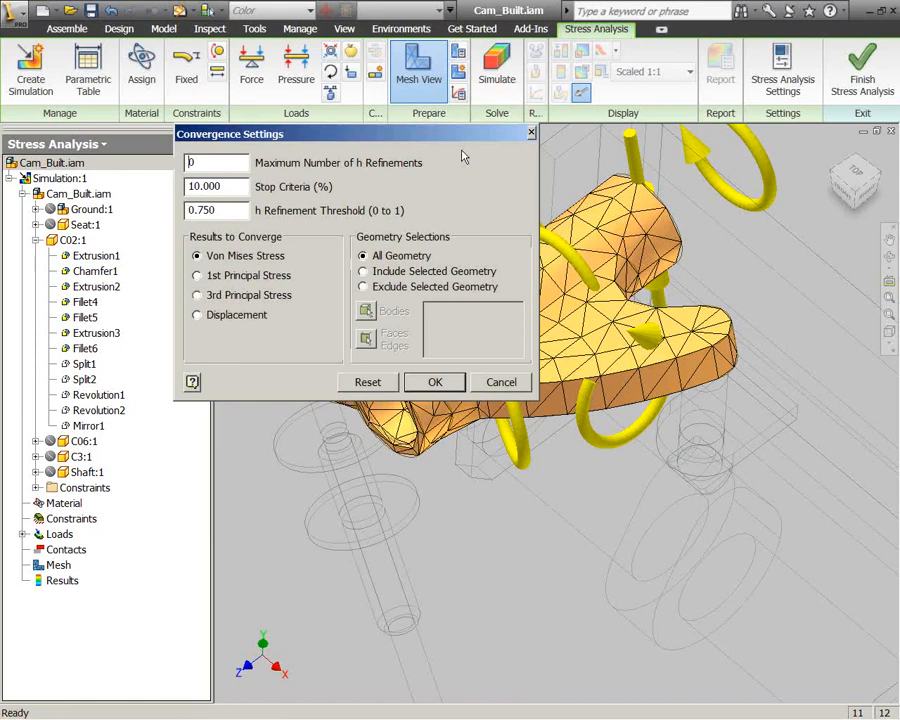
{"action": "double_click", "coordinate": [192, 163]}
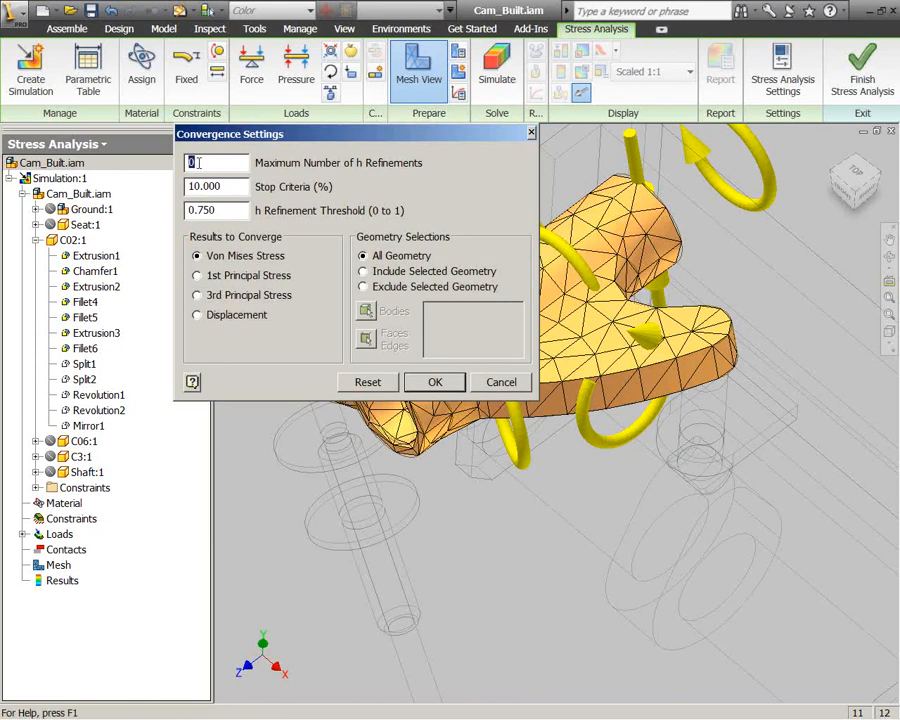
{"action": "type", "text": "3"}
{"action": "double_click", "coordinate": [224, 187]}
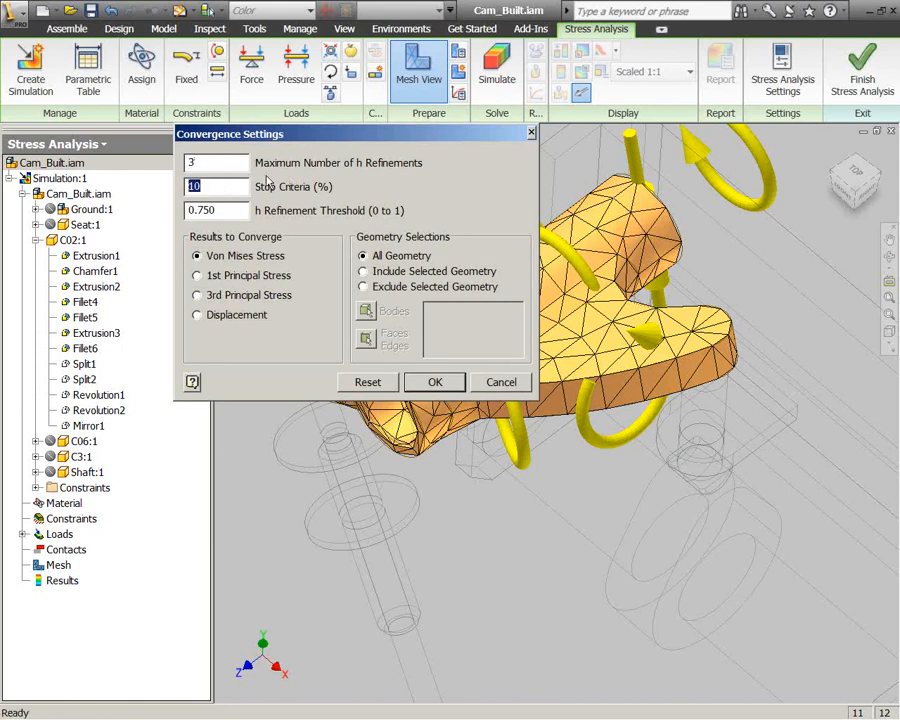
{"action": "left_click", "coordinate": [225, 186]}
{"action": "left_click", "coordinate": [435, 383]}
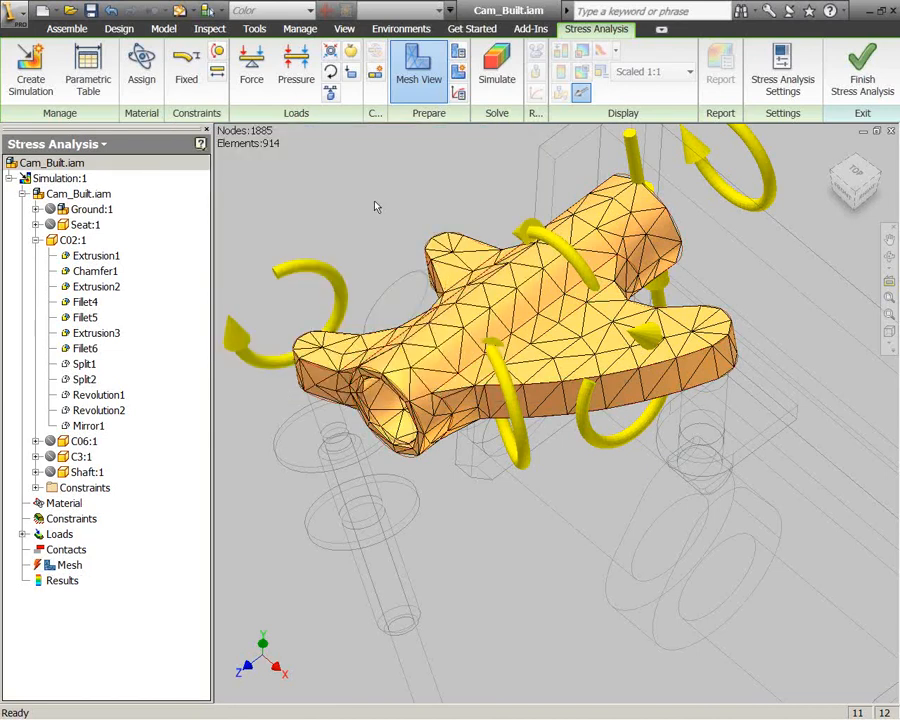
Step: Run the stress simulation for the cam assembly
{"action": "left_click", "coordinate": [490, 83]}
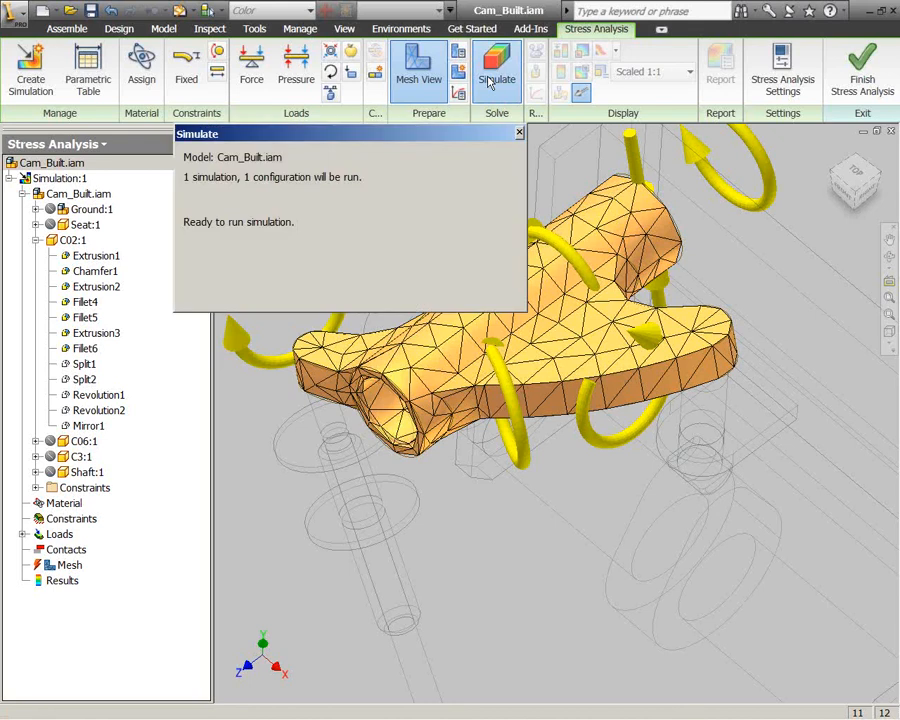
{"action": "left_click", "coordinate": [394, 294]}
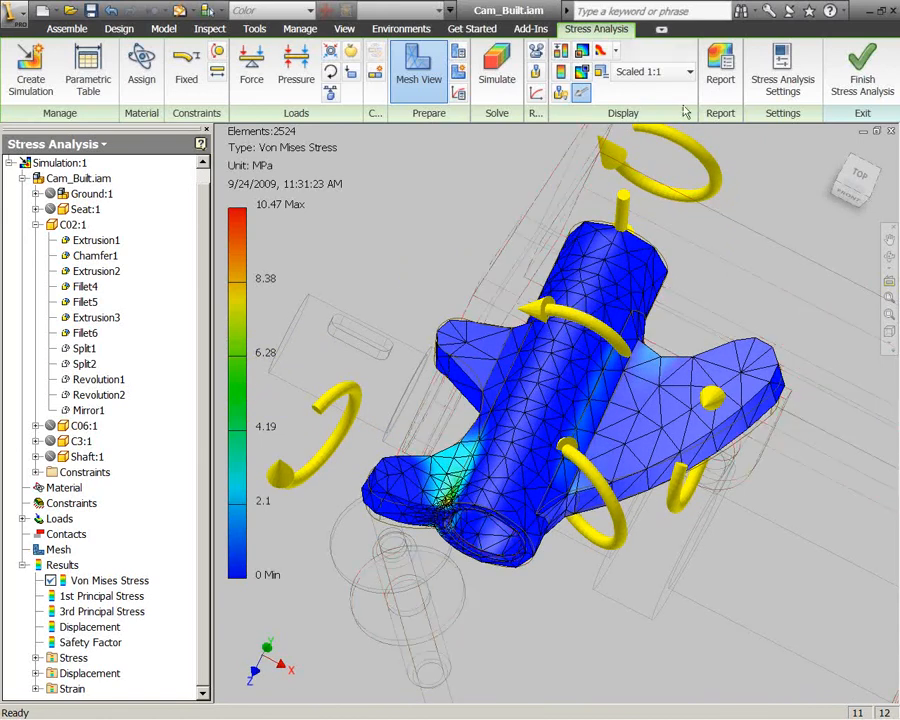
Step: Compare C02's deformed shape at the Actual displacement scale and at Scaled 1:1
{"action": "left_click", "coordinate": [689, 72]}
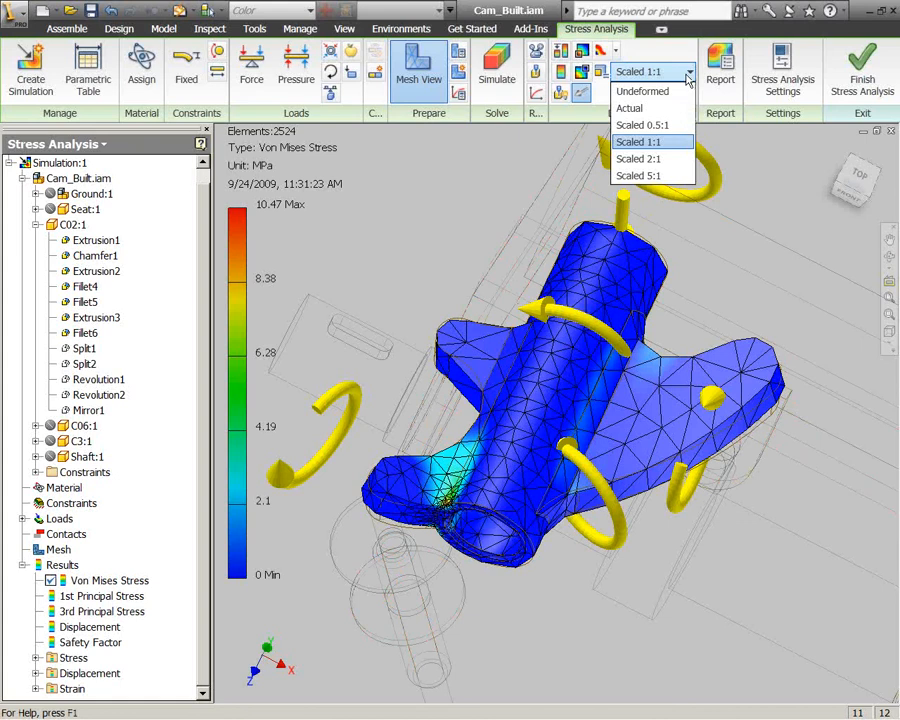
{"action": "left_click", "coordinate": [644, 109]}
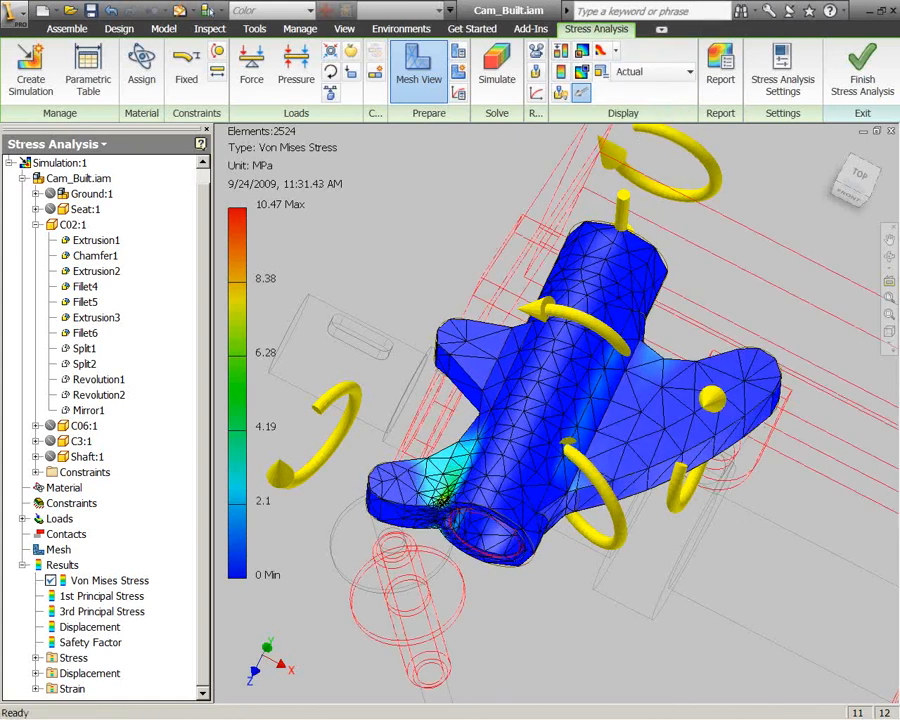
{"action": "mouse_move", "coordinate": [431, 203]}
{"action": "middle_mouse_down", "text": "shift"}
{"action": "mouse_move", "coordinate": [423, 197]}
{"action": "mouse_move", "coordinate": [426, 204]}
{"action": "middle_mouse_up", "text": "shift"}
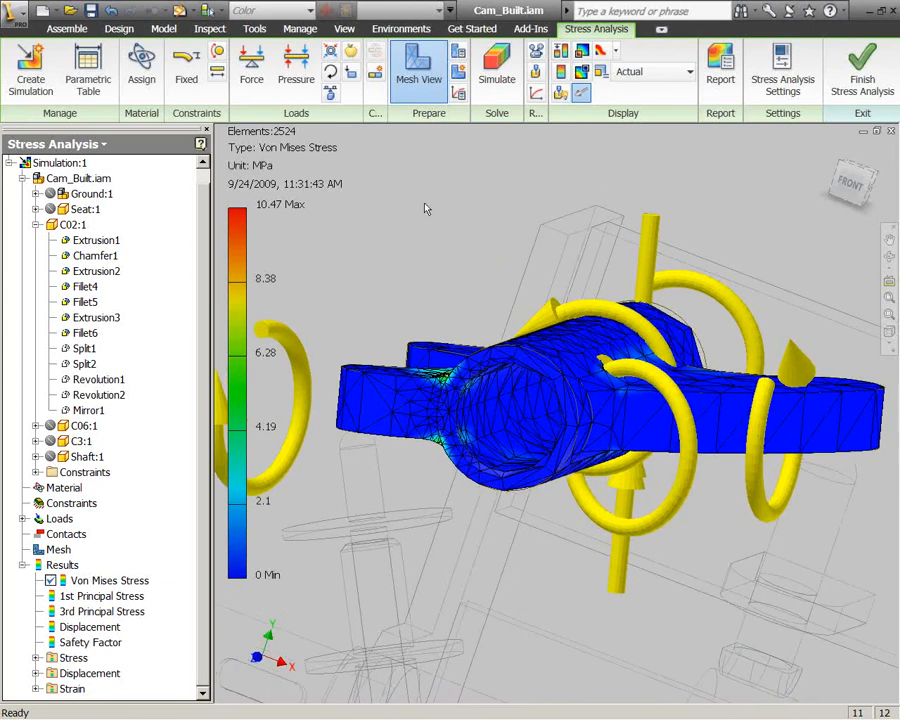
{"action": "left_click", "coordinate": [689, 71]}
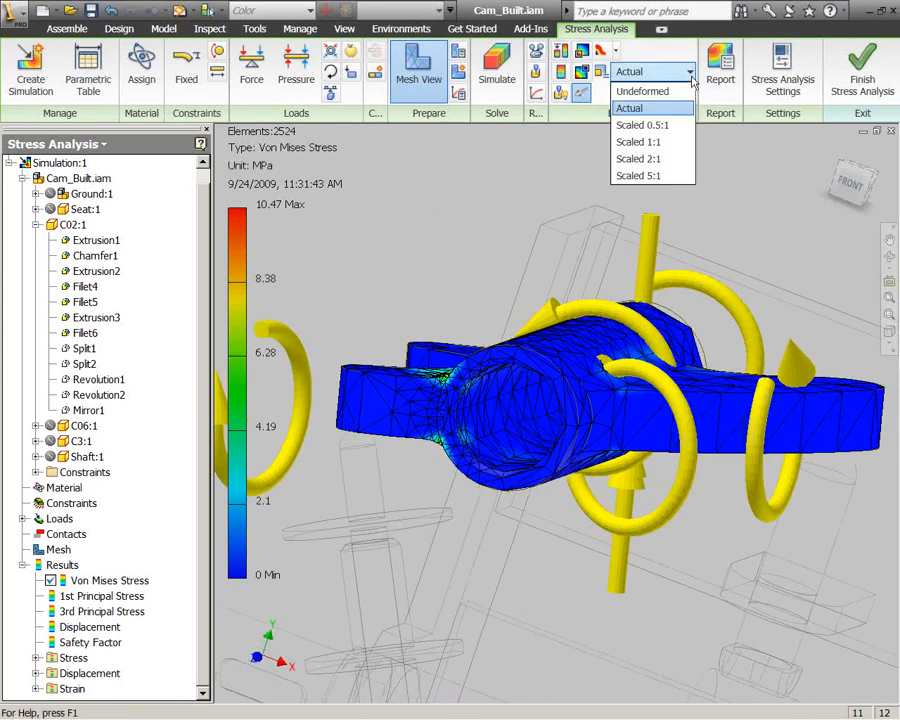
{"action": "left_click", "coordinate": [662, 139]}
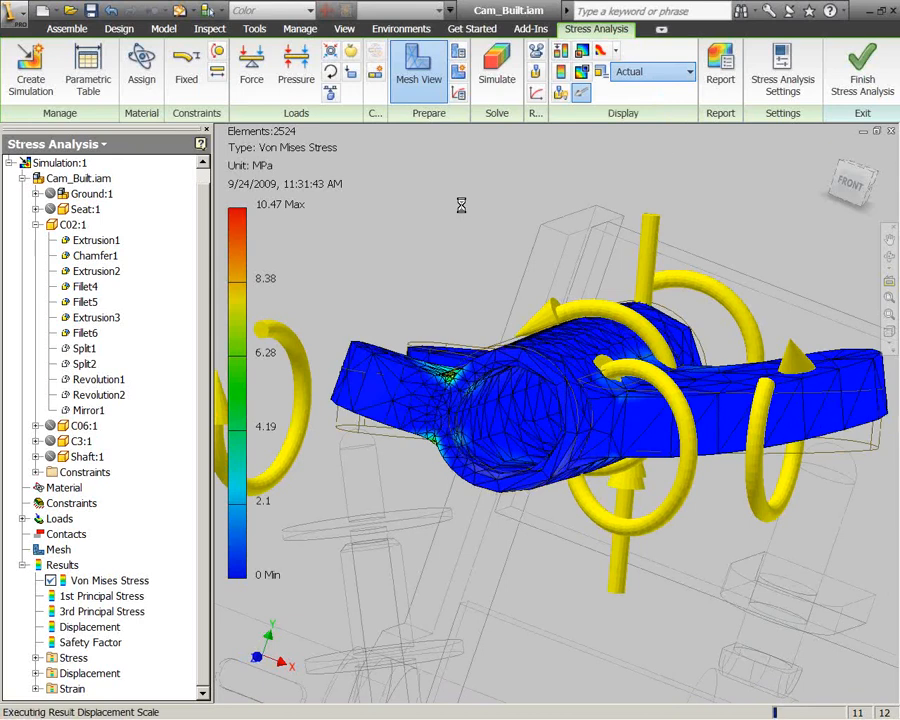
Step: Examine the deformation exaggerated at the Scaled 5:1 displacement scale and return the display to Scaled 1:1
{"action": "left_click", "coordinate": [689, 71]}
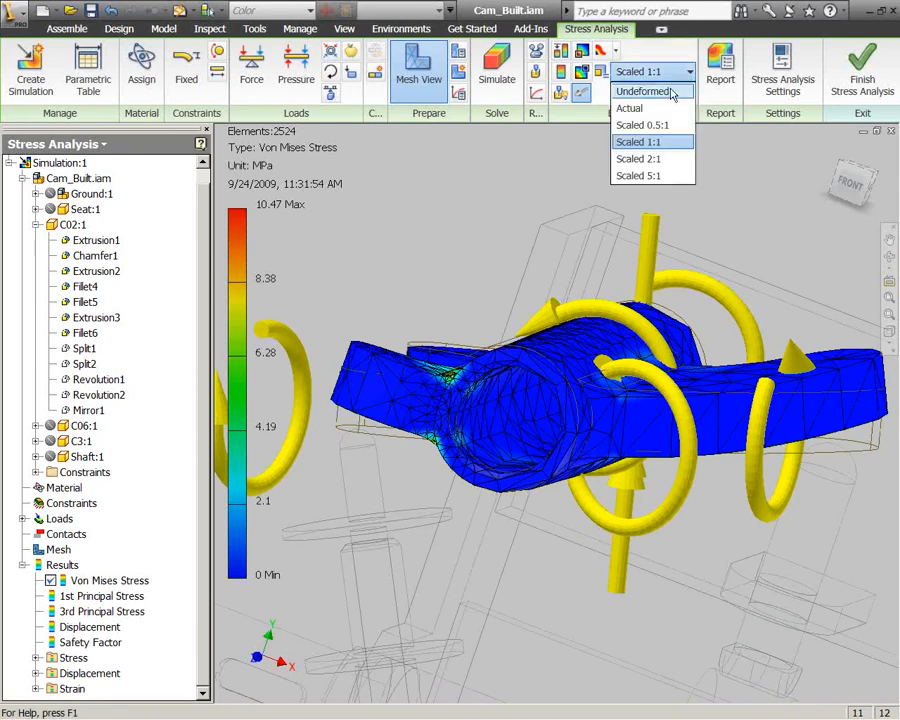
{"action": "left_click", "coordinate": [651, 179]}
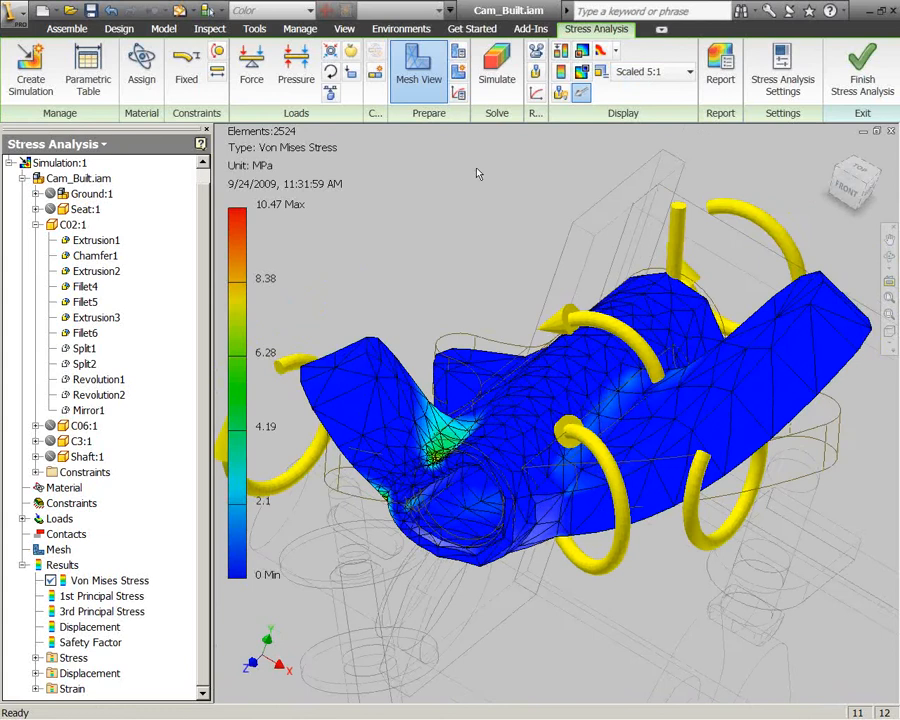
{"action": "left_click", "coordinate": [689, 71]}
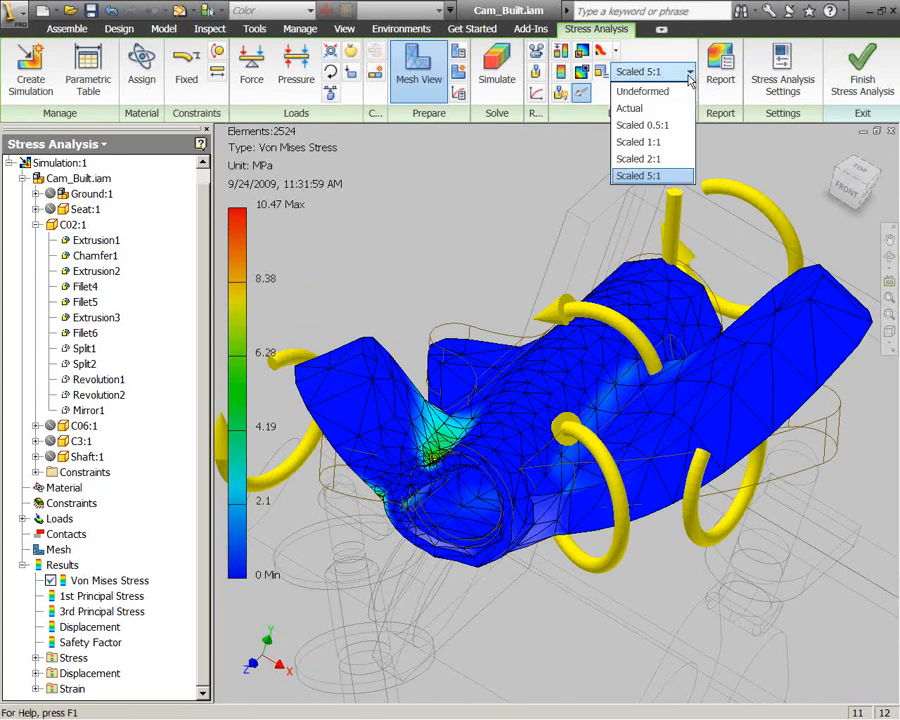
{"action": "left_click", "coordinate": [653, 143]}
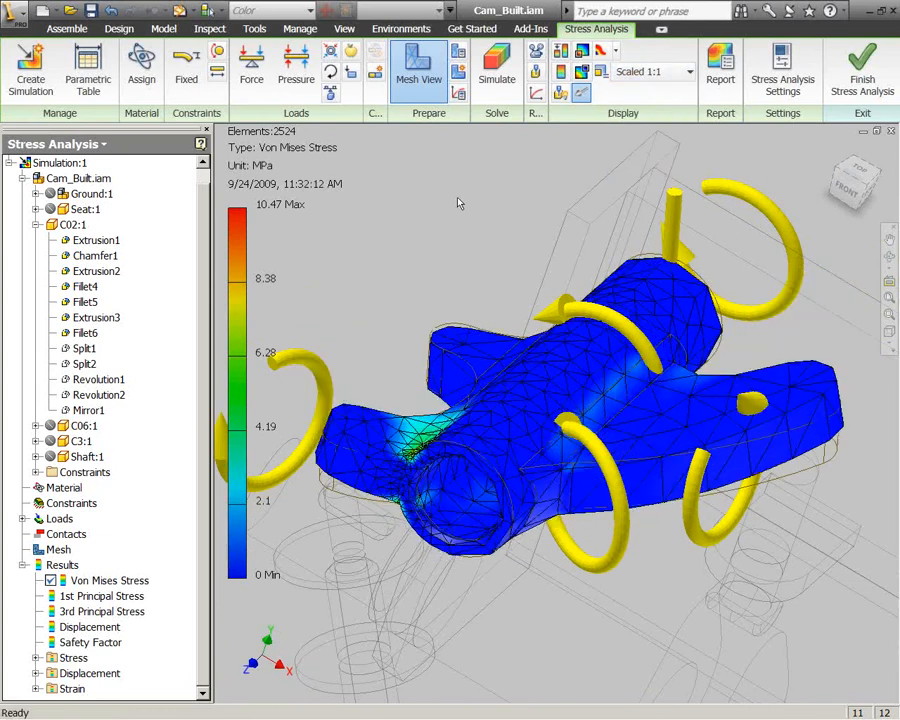
Step: Set the Thickness parameter's values to 3,5,10 in the parametric table and run the simulation with the smart set of configurations
{"action": "left_click", "coordinate": [89, 75]}
{"action": "left_click", "coordinate": [316, 266]}
{"action": "left_click", "coordinate": [316, 265]}
{"action": "left_click", "coordinate": [320, 265]}
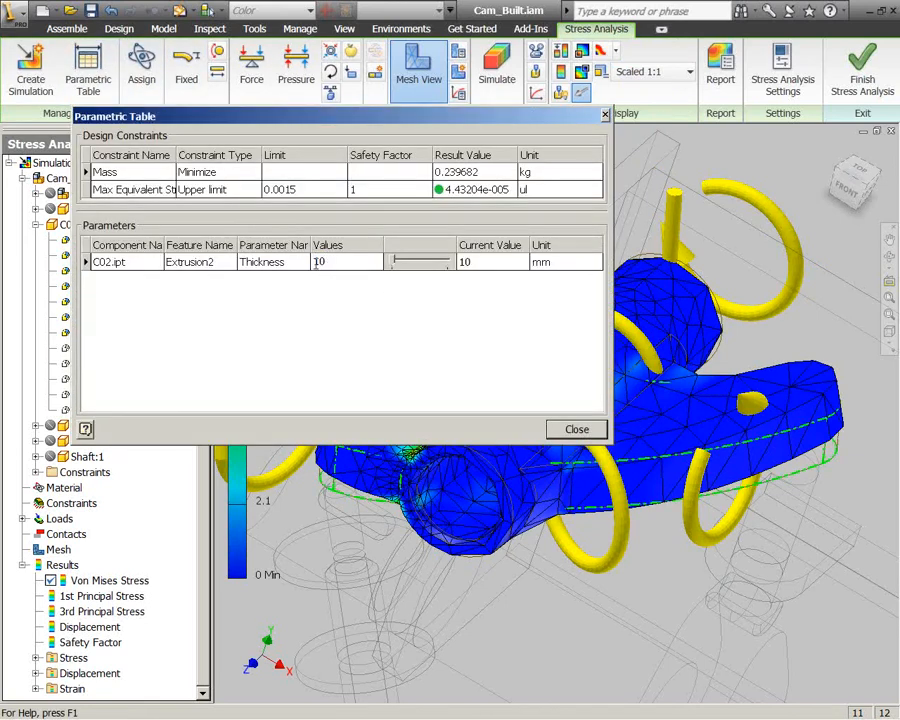
{"action": "type", "text": "3,5,"}
{"action": "left_click", "coordinate": [363, 263]}
{"action": "key", "text": "Return"}
{"action": "left_click", "coordinate": [563, 428]}
{"action": "left_click", "coordinate": [497, 70]}
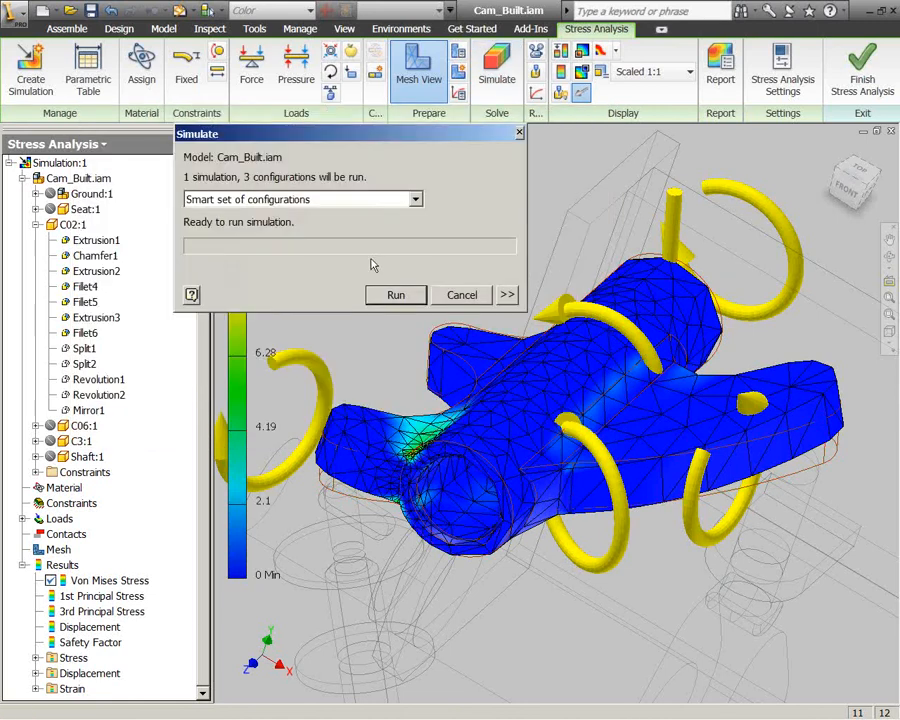
{"action": "left_click", "coordinate": [444, 295]}
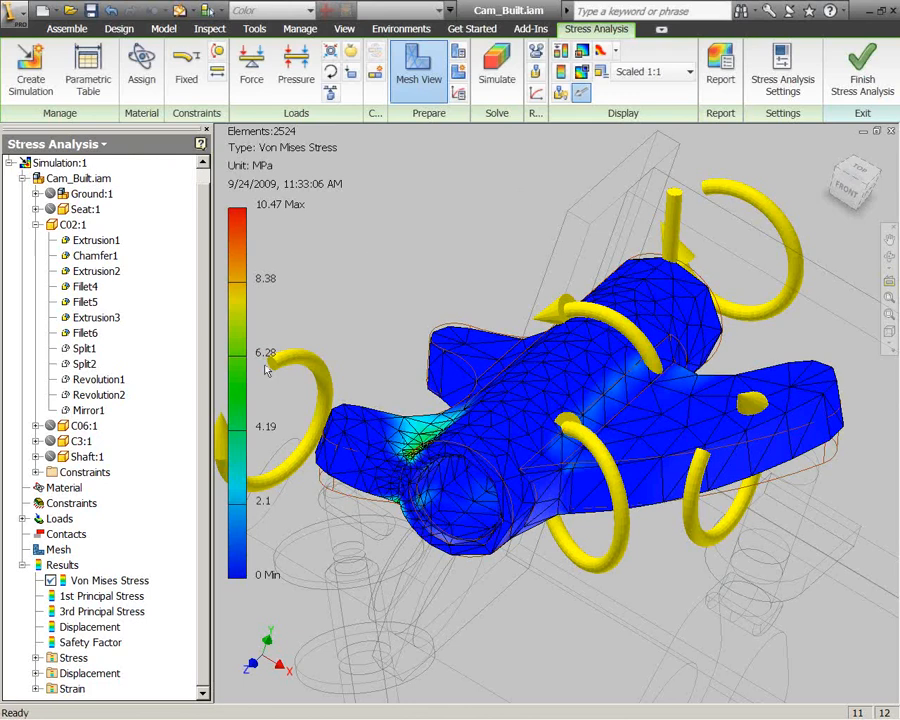
Step: Review the Displacement and Safety Factor results and return to the Von Mises Stress plot
{"action": "double_click", "coordinate": [58, 626]}
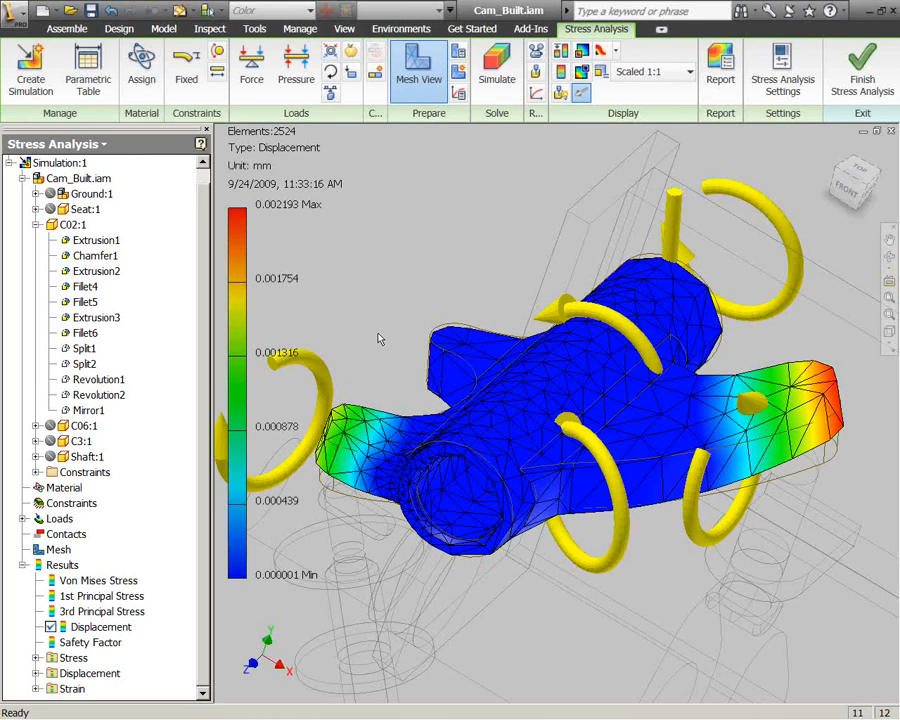
{"action": "double_click", "coordinate": [88, 642]}
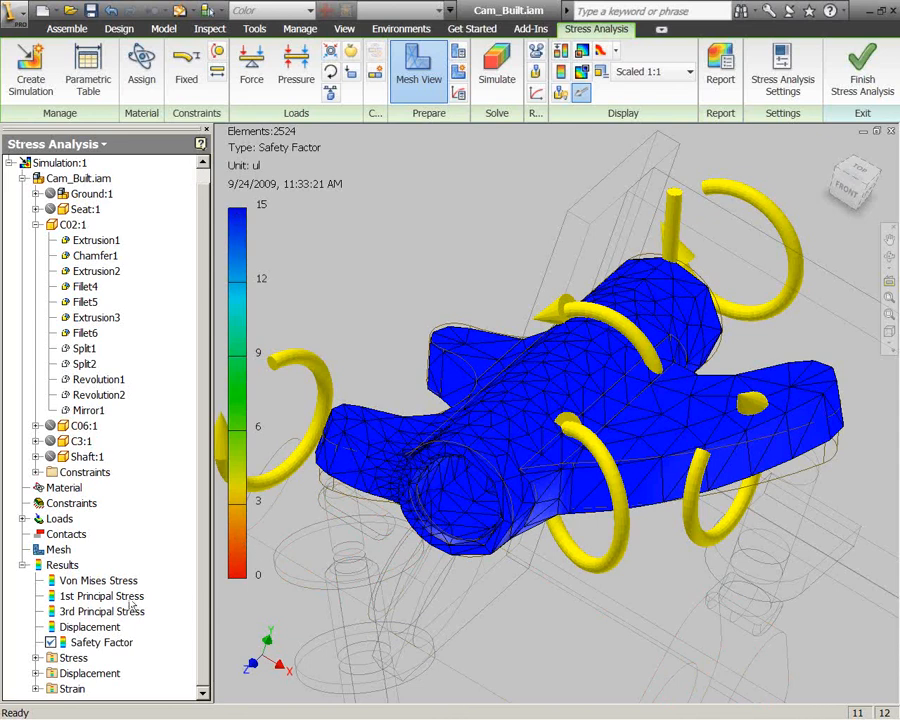
{"action": "double_click", "coordinate": [98, 580]}
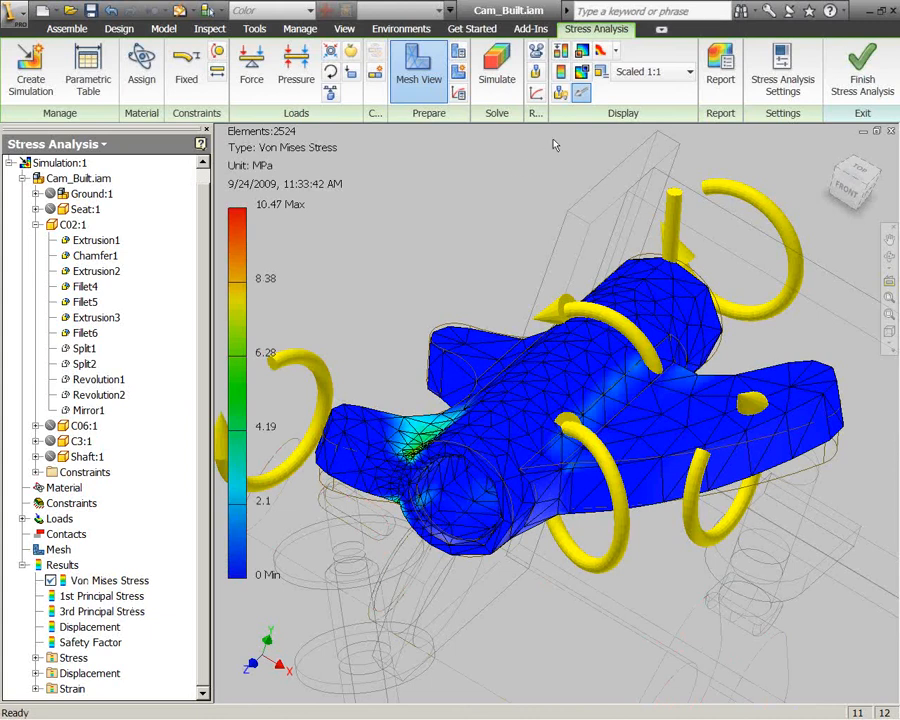
Step: Examine the convergence plot for the Von Mises stress, close it, and inspect the stressed areas of the model
{"action": "left_click", "coordinate": [537, 94]}
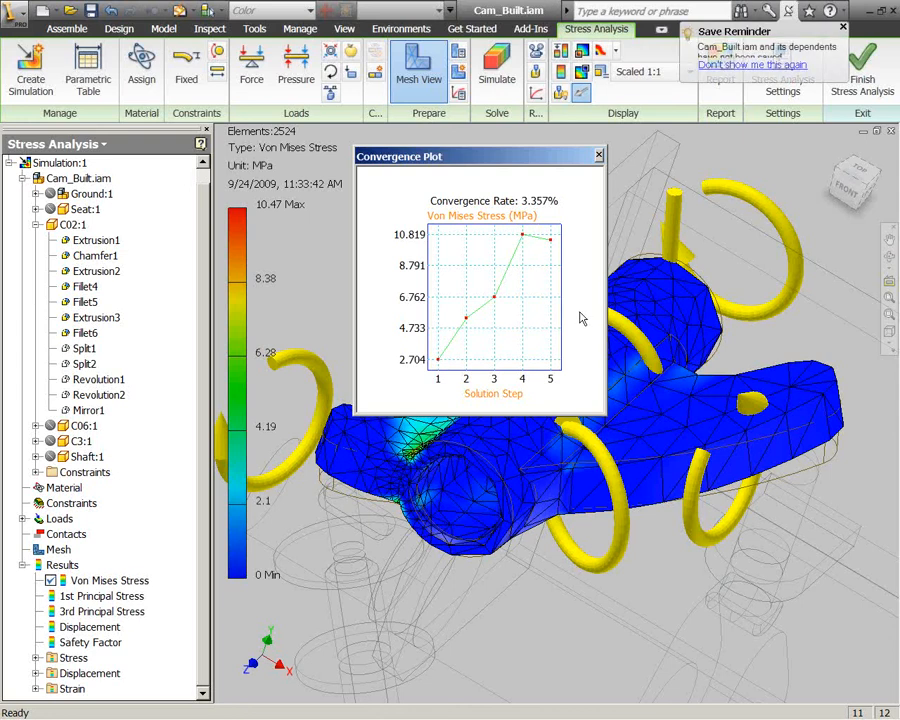
{"action": "left_click", "coordinate": [598, 155]}
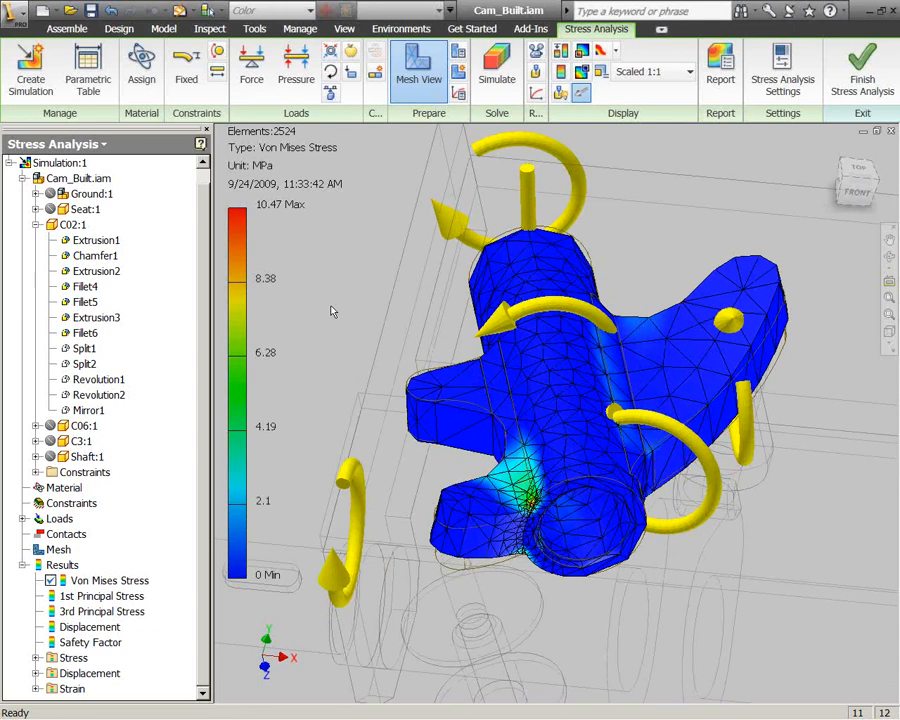
{"action": "middle_click_drag", "start_coordinate": [331, 306], "coordinate": [370, 267], "text": "shift"}
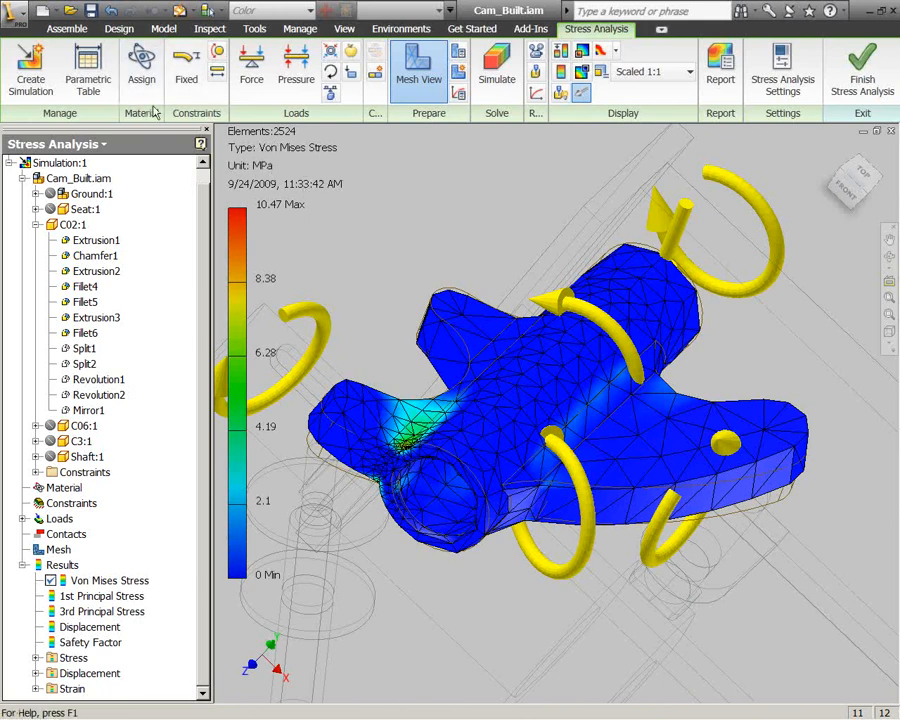
Step: Switch the Thickness parameter's current value in the parametric table to 5 mm for inspection, then to 3 mm, and close the table
{"action": "left_click", "coordinate": [88, 68]}
{"action": "left_click_drag", "start_coordinate": [448, 262], "coordinate": [421, 263]}
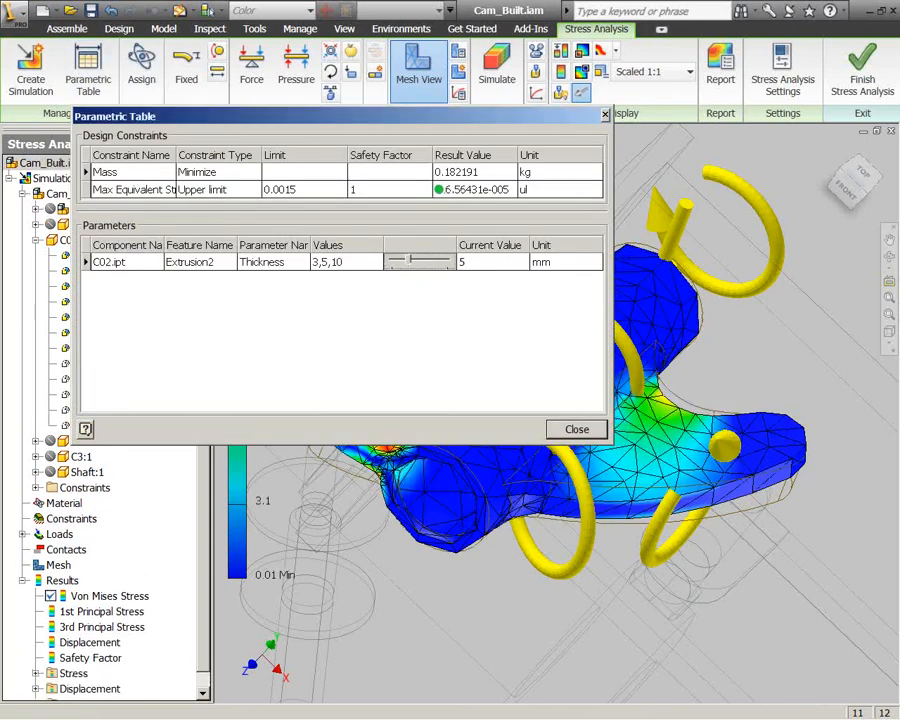
{"action": "middle_click_drag", "start_coordinate": [552, 466], "coordinate": [570, 438], "text": "shift"}
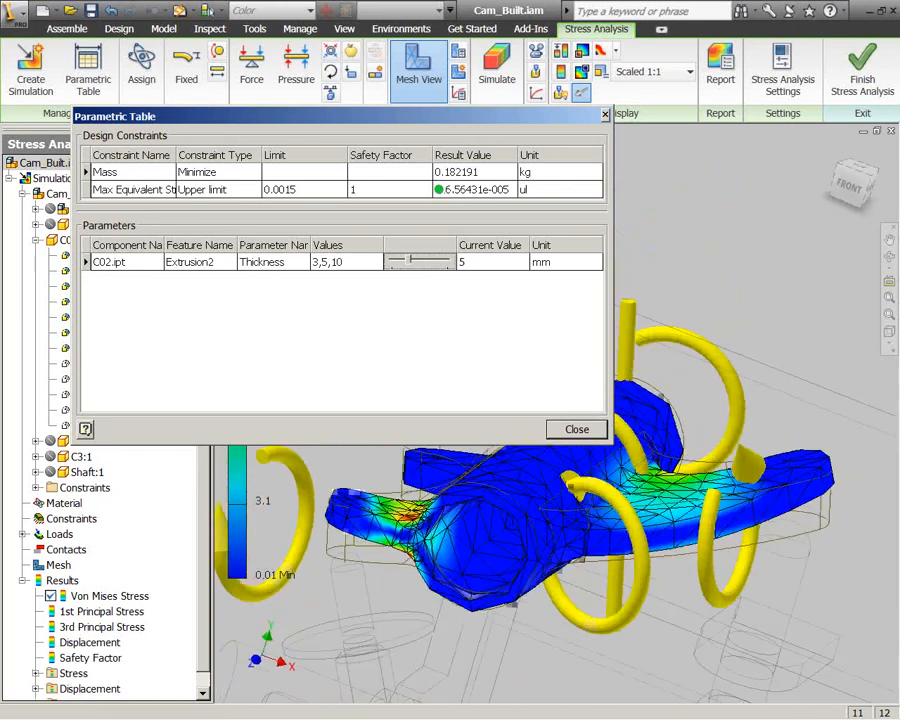
{"action": "left_click_drag", "start_coordinate": [408, 265], "coordinate": [396, 267]}
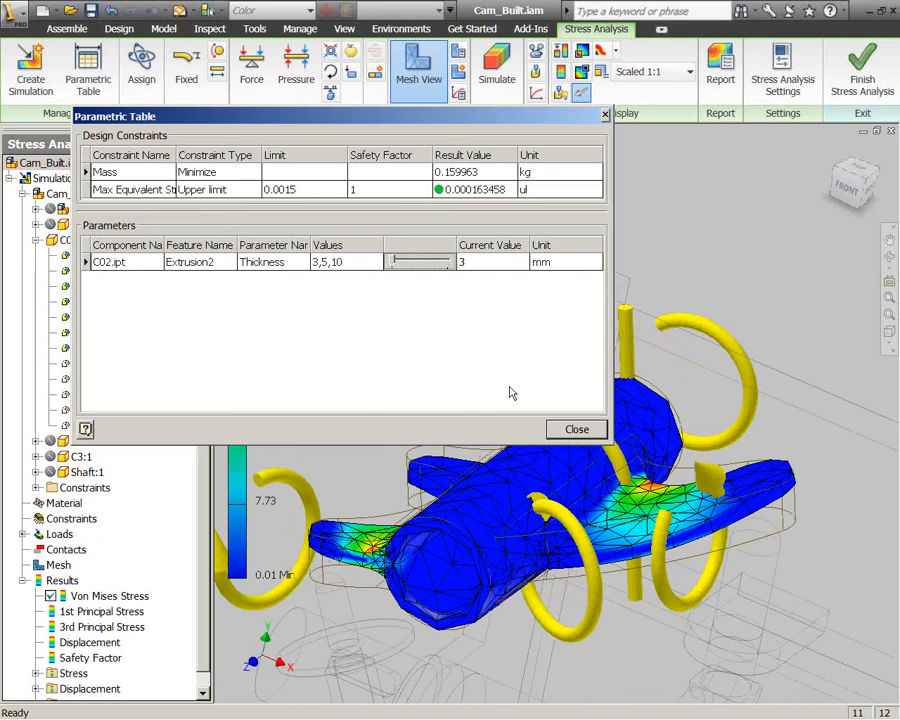
{"action": "left_click", "coordinate": [565, 436]}
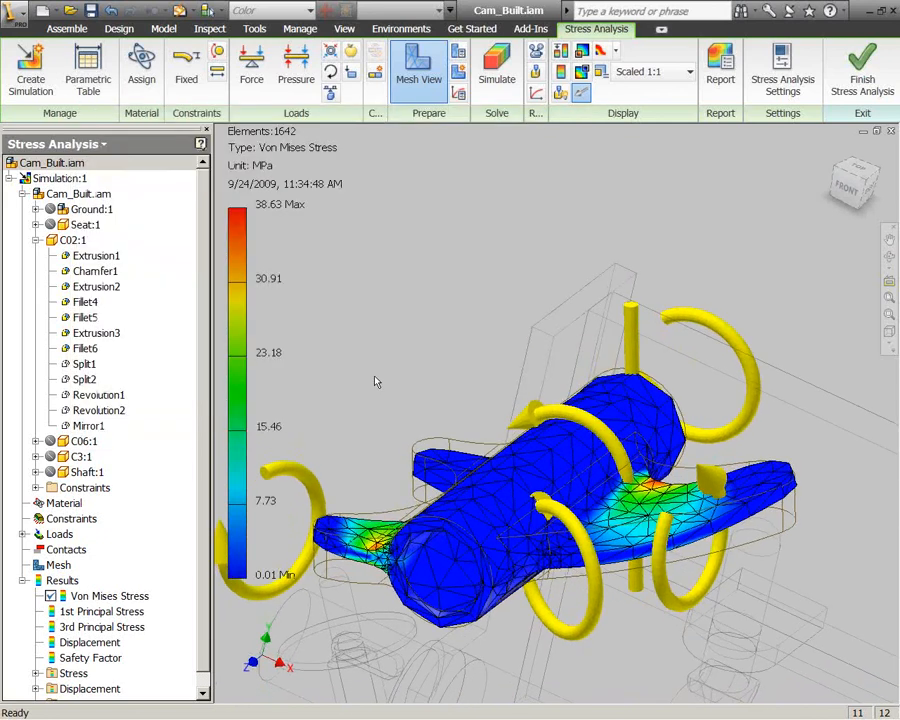
Step: Review the Safety Factor, Von Mises Stress and Displacement results for the 3 mm thickness configuration
{"action": "double_click", "coordinate": [96, 658]}
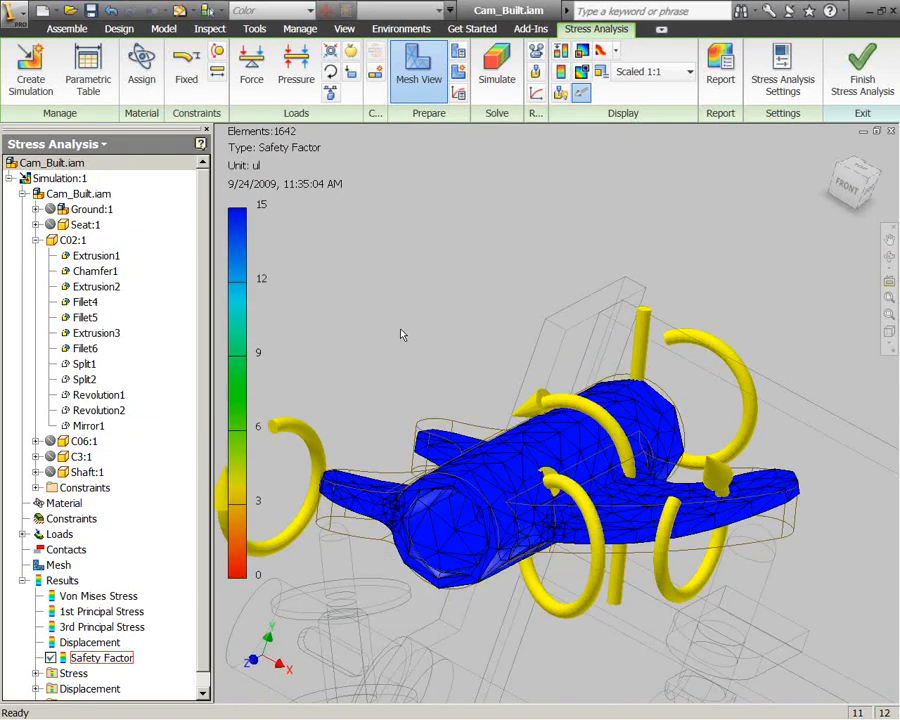
{"action": "double_click", "coordinate": [98, 596]}
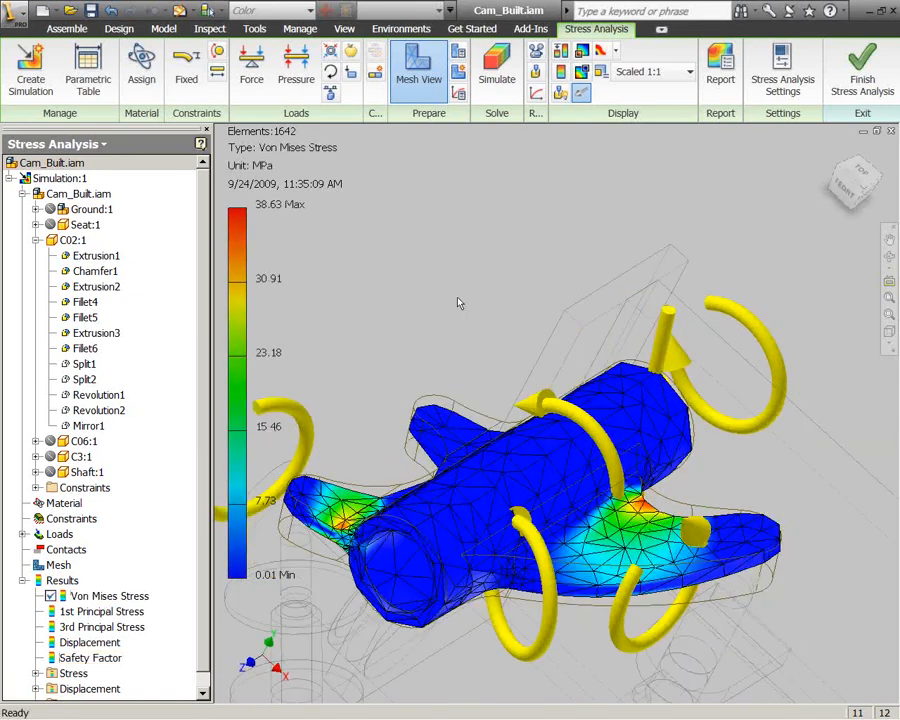
{"action": "double_click", "coordinate": [100, 643]}
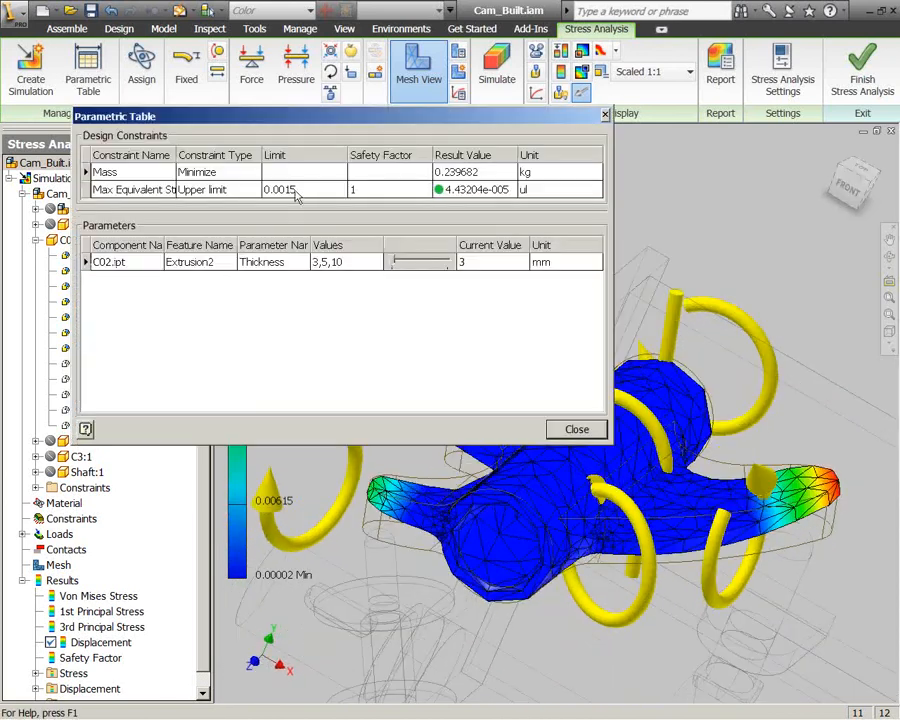
Step: Add a design constraint for the maximum Y Displacement over all geometry to the parametric table
{"action": "right_click", "coordinate": [295, 192]}
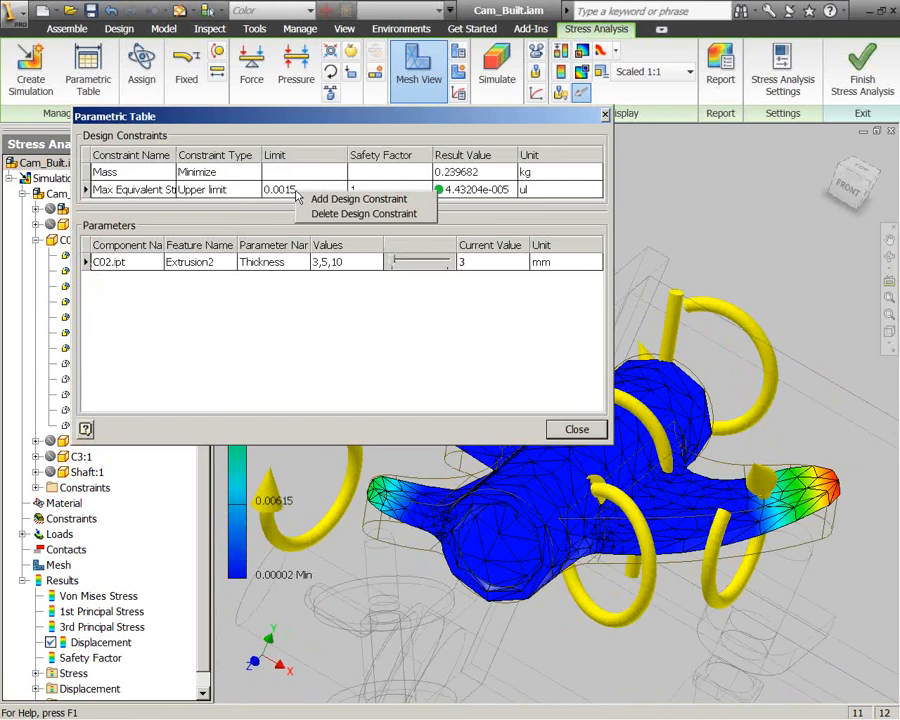
{"action": "left_click", "coordinate": [312, 198]}
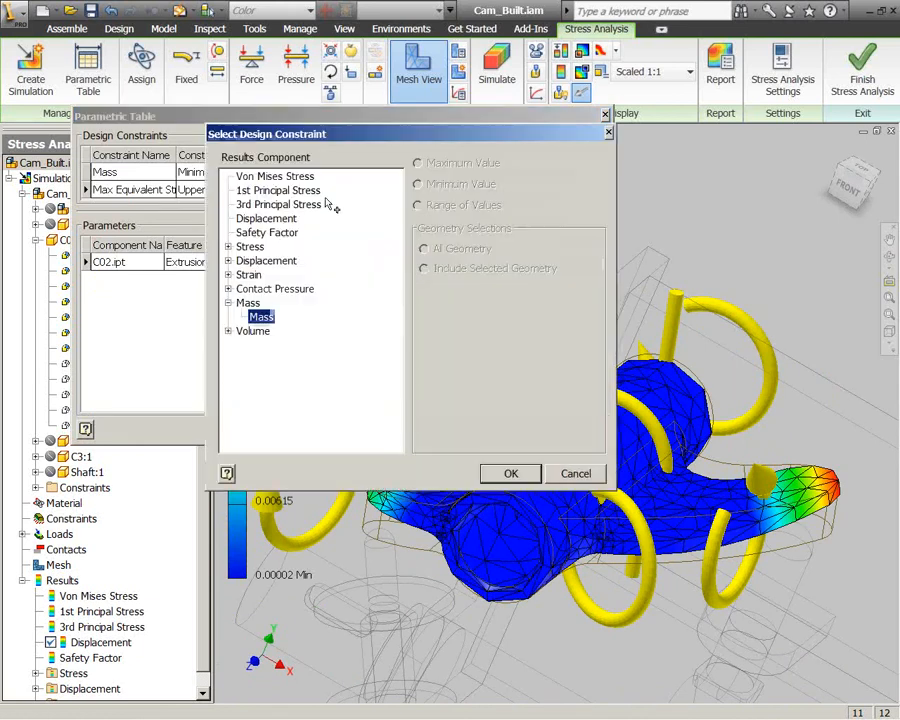
{"action": "left_click", "coordinate": [229, 260]}
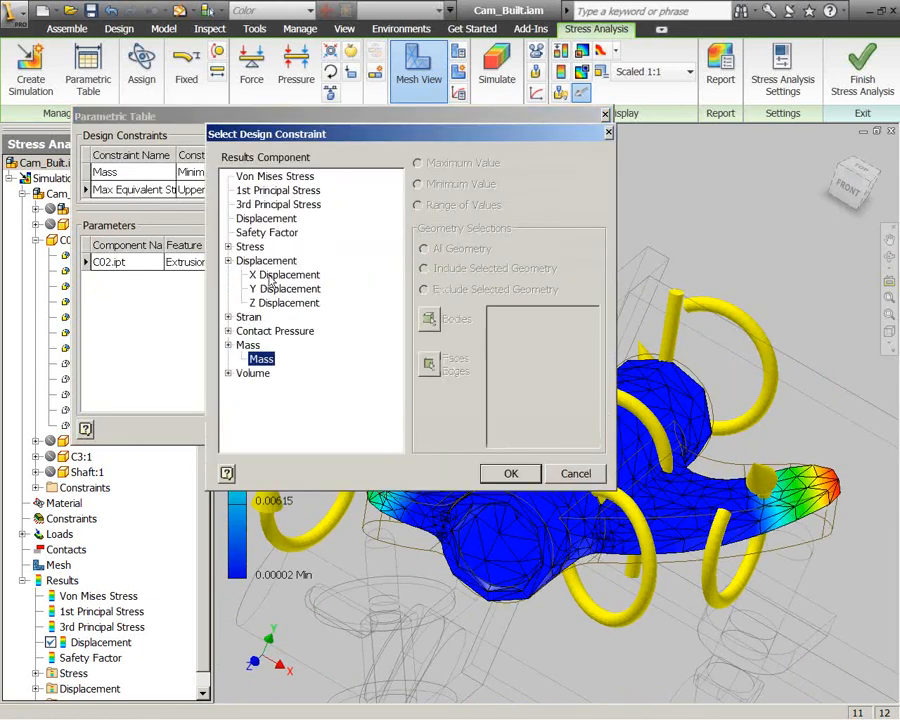
{"action": "left_click", "coordinate": [284, 275]}
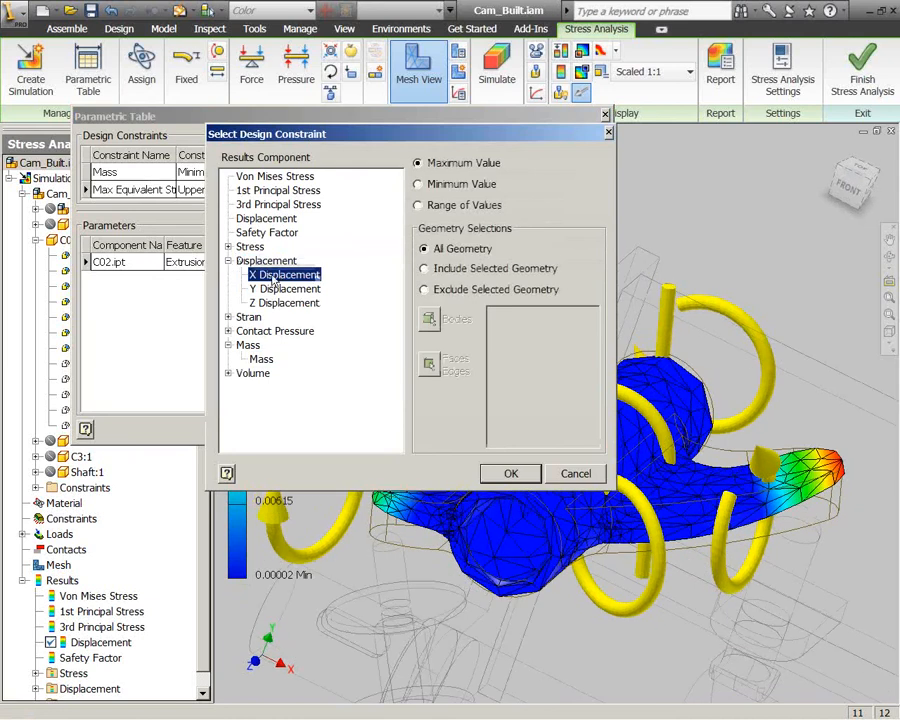
{"action": "left_click", "coordinate": [506, 481]}
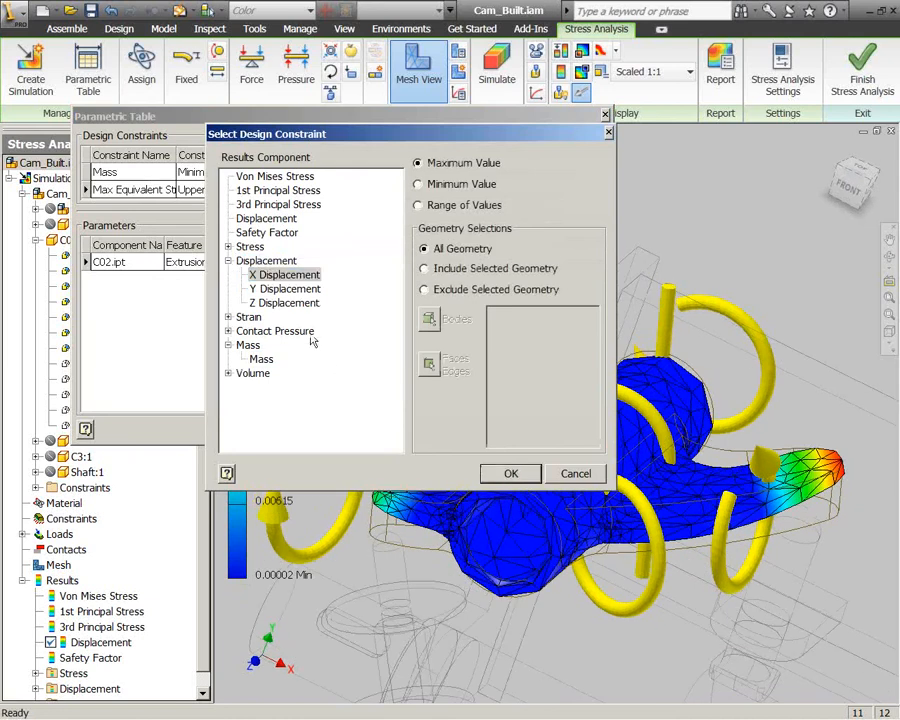
{"action": "left_click", "coordinate": [285, 289]}
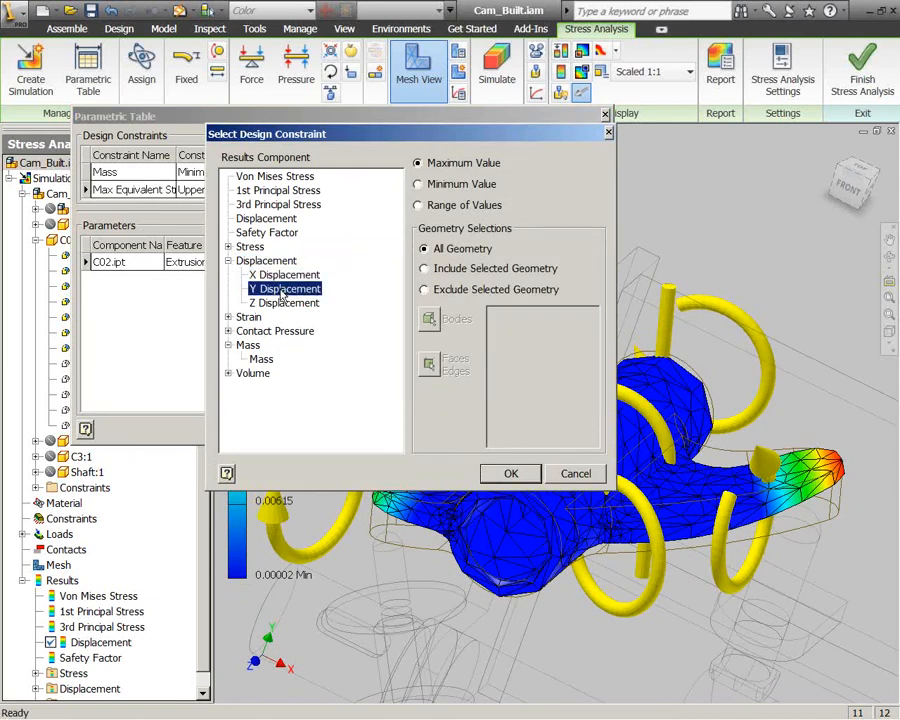
{"action": "left_click", "coordinate": [508, 476]}
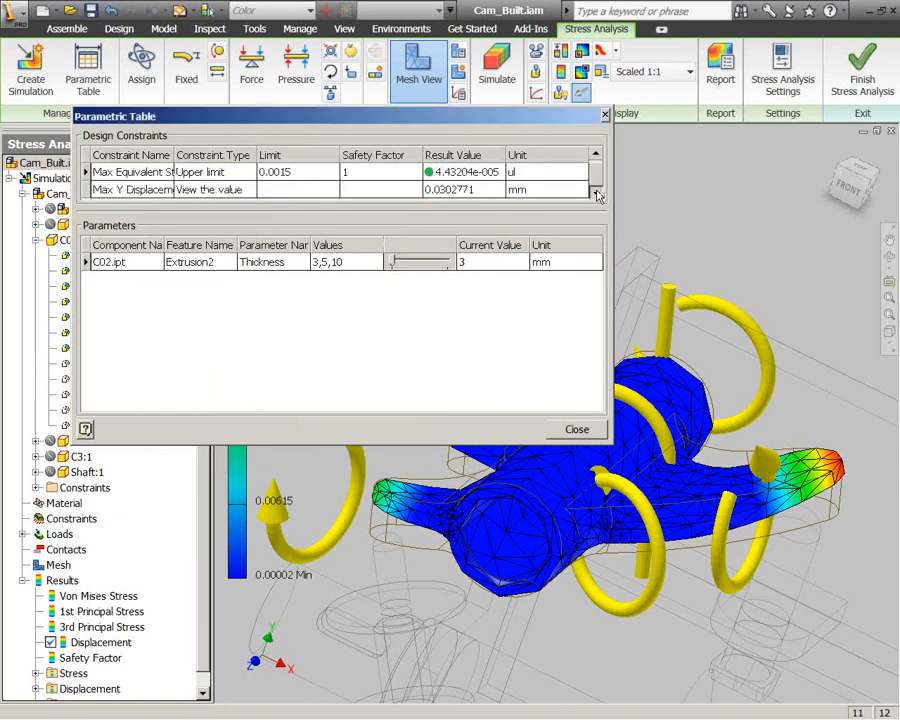